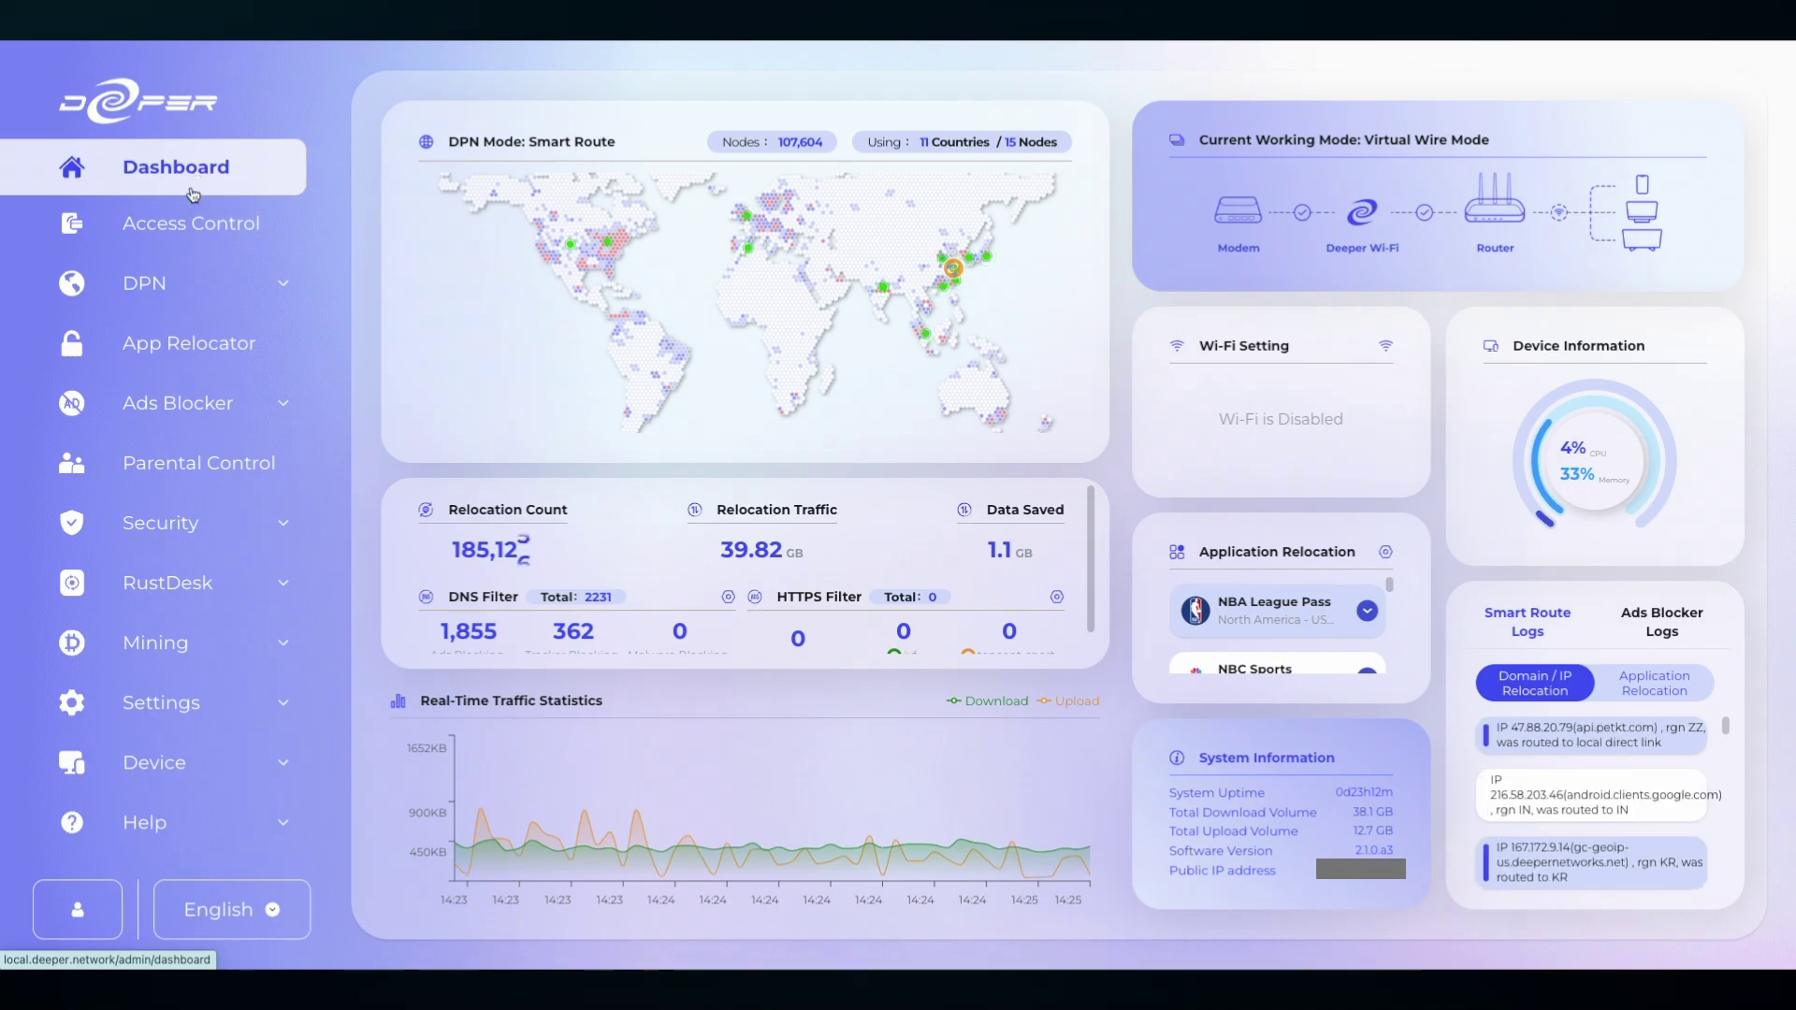
Expand the DPN settings group in the sidebar
{"action": "left_click", "coordinate": [177, 287]}
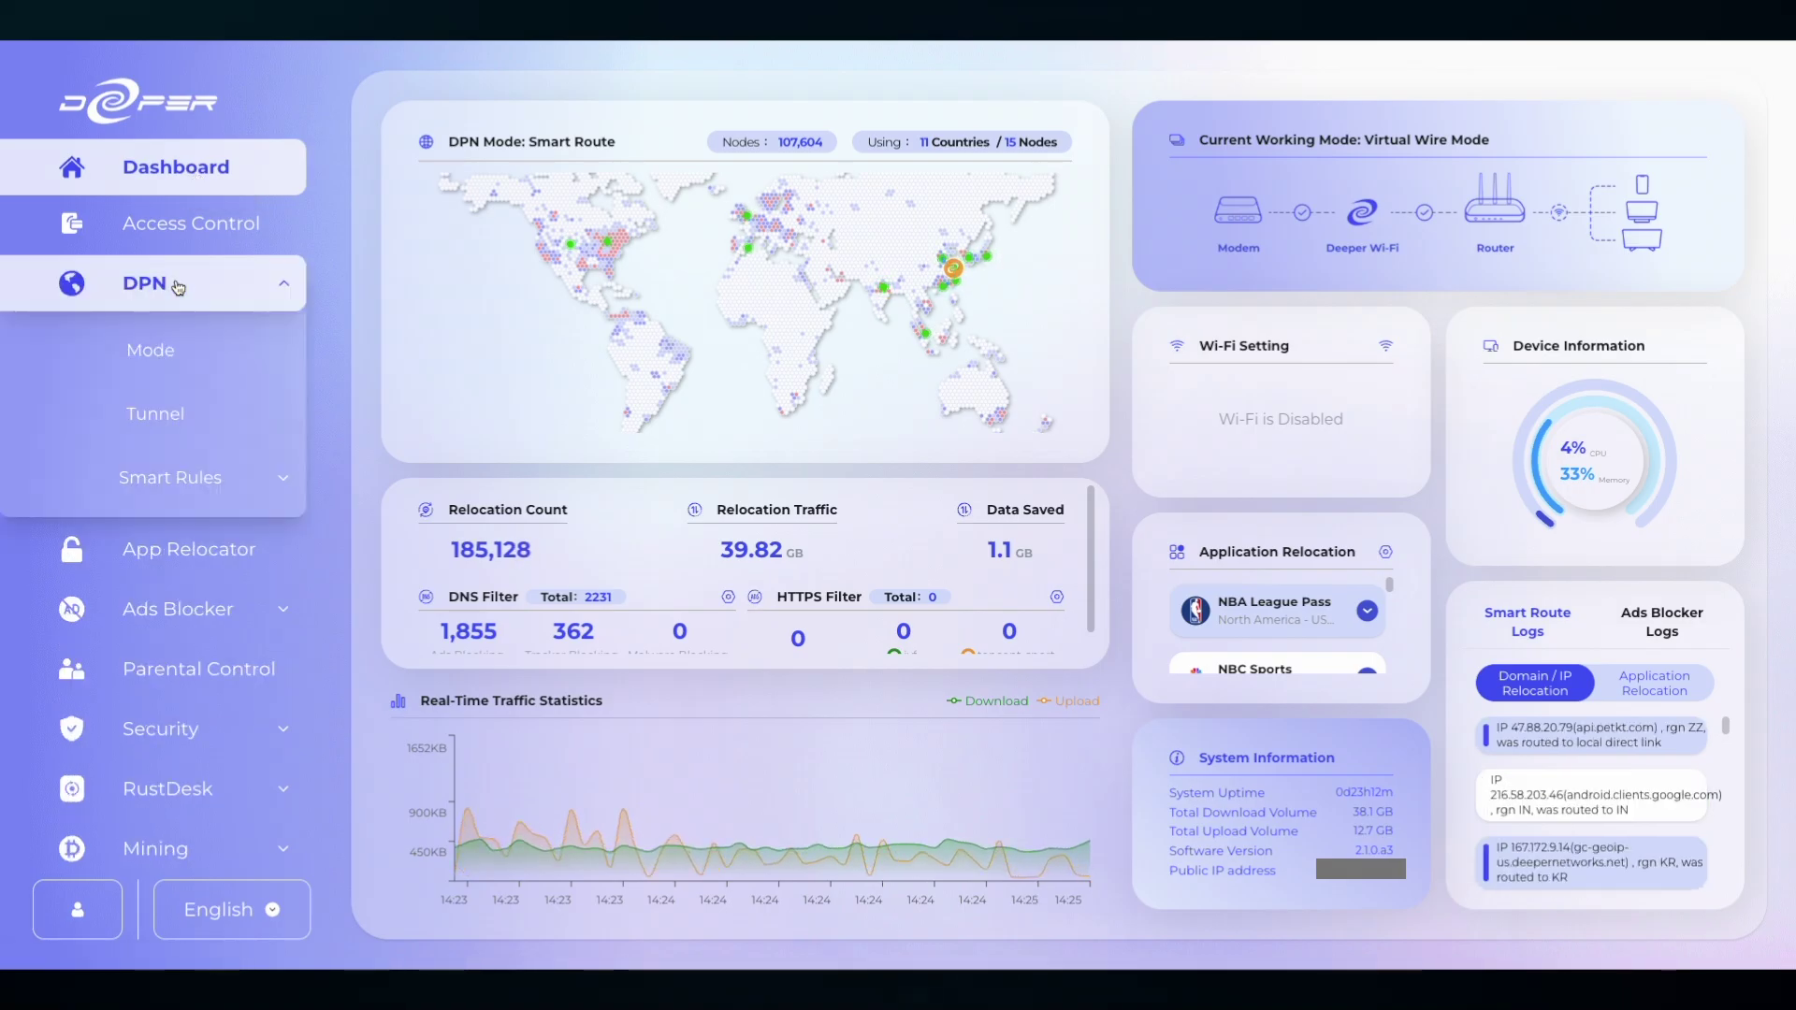
On the DPN Mode page, keep Smart Route and pick North America - Canada - 1 as backup tunnel
{"action": "left_click", "coordinate": [166, 350]}
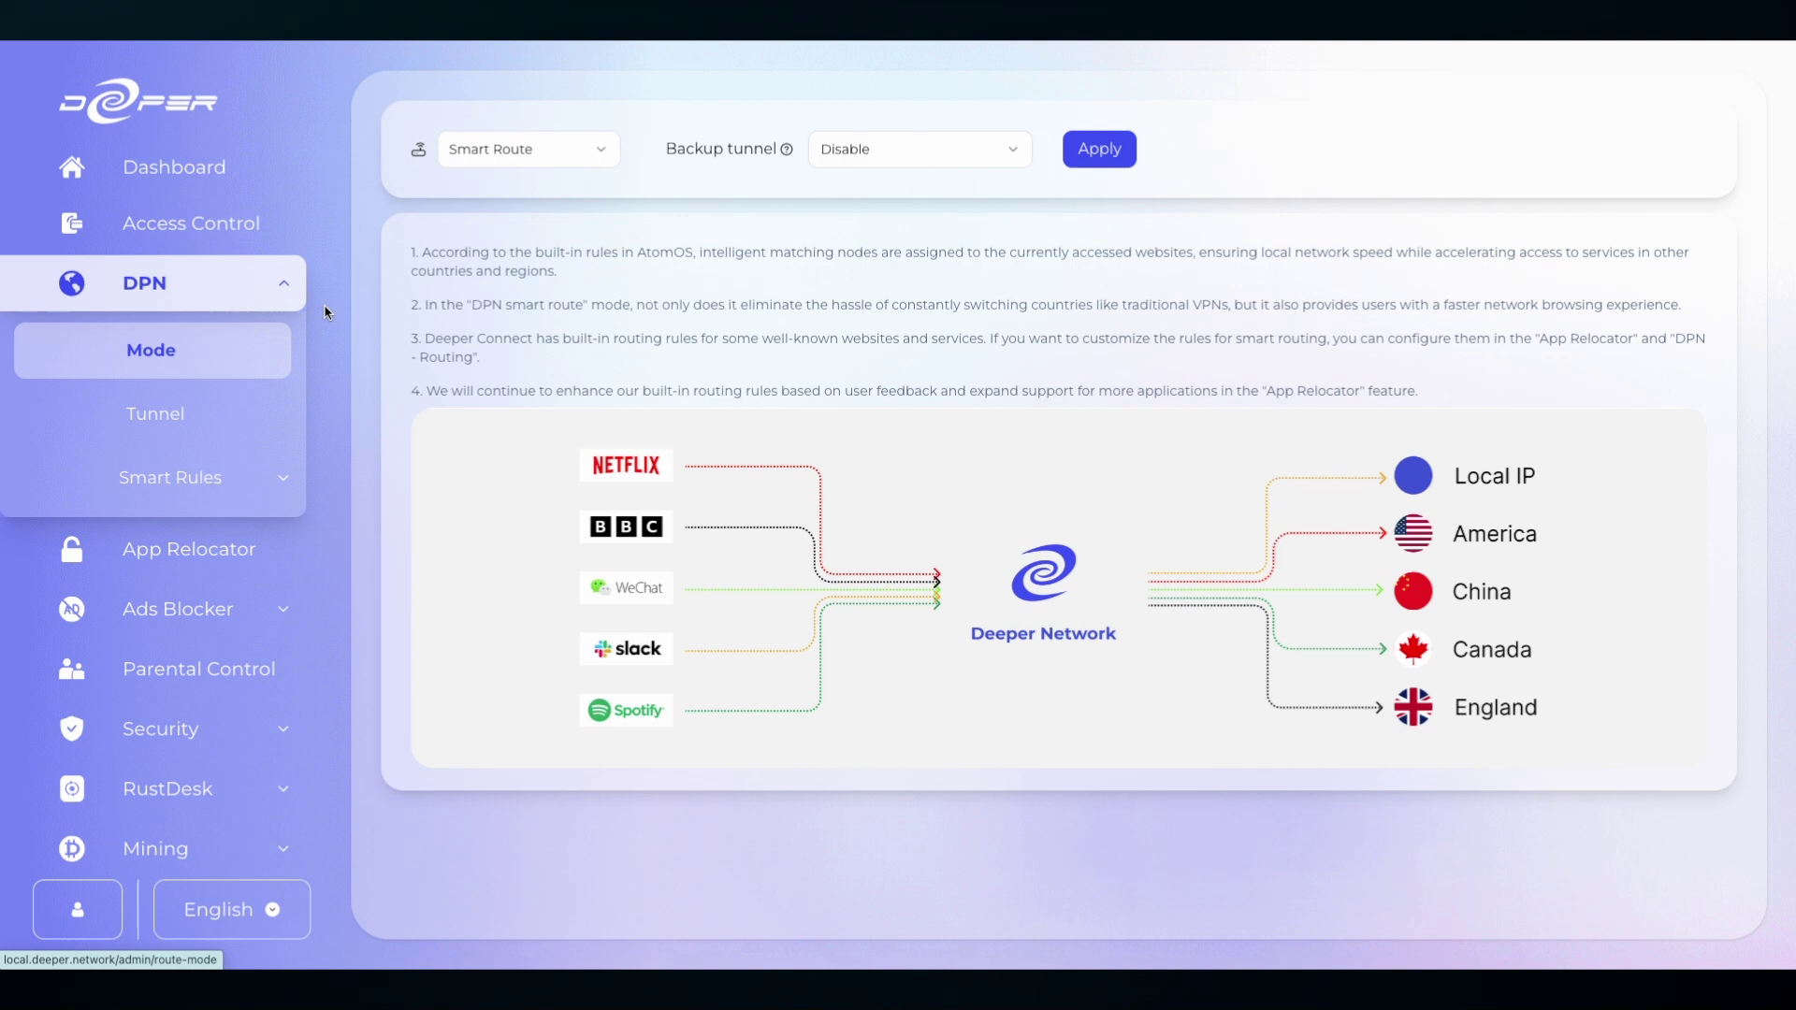
{"action": "left_click", "coordinate": [555, 150]}
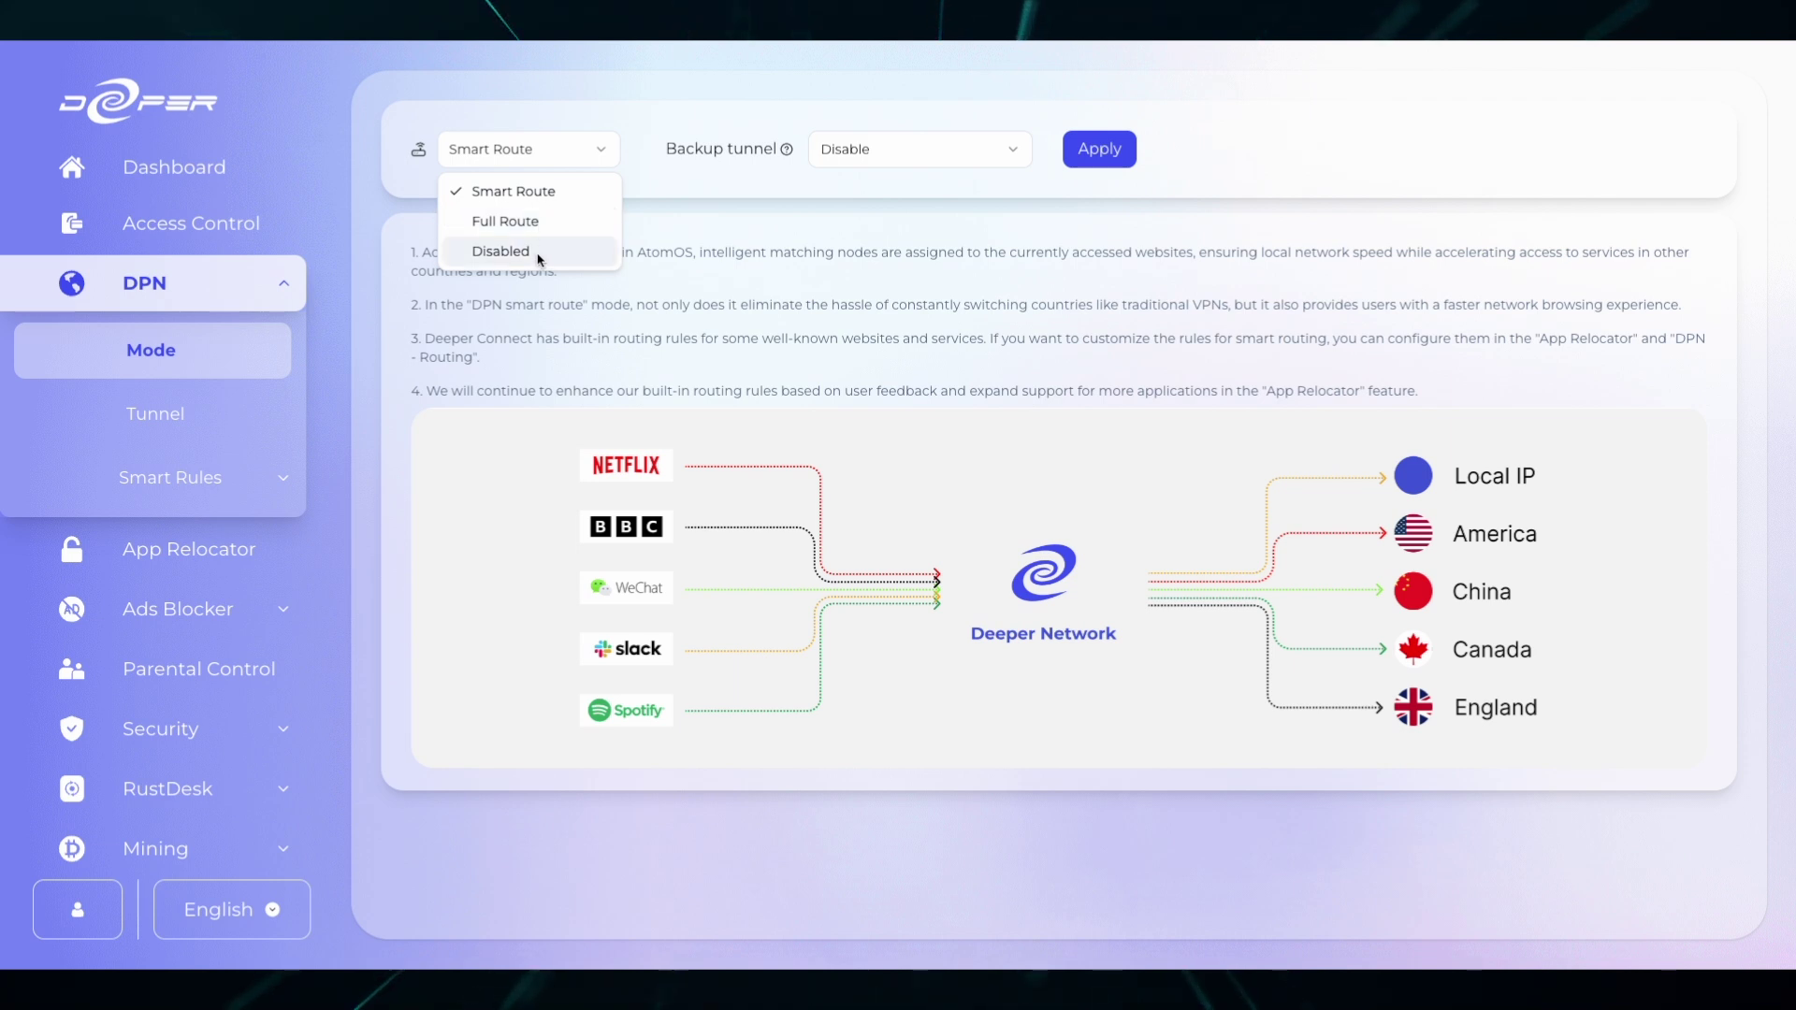
{"action": "left_click", "coordinate": [548, 193]}
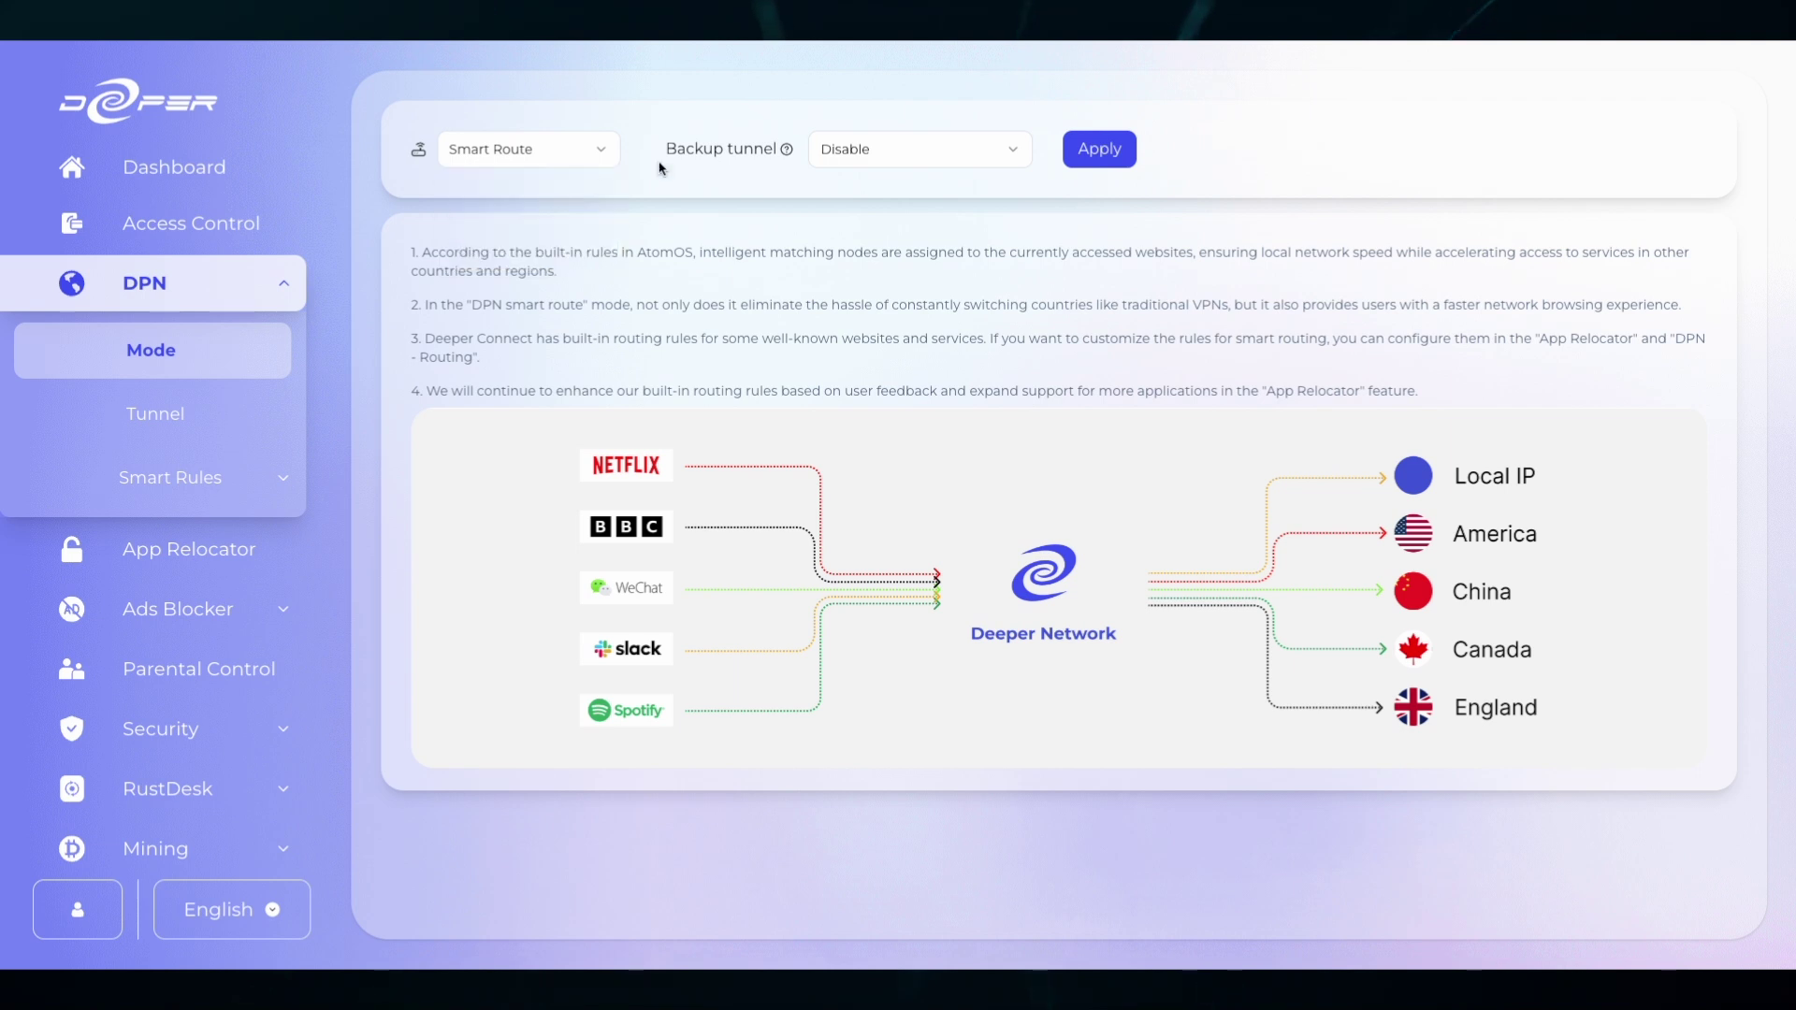
{"action": "left_click", "coordinate": [902, 151]}
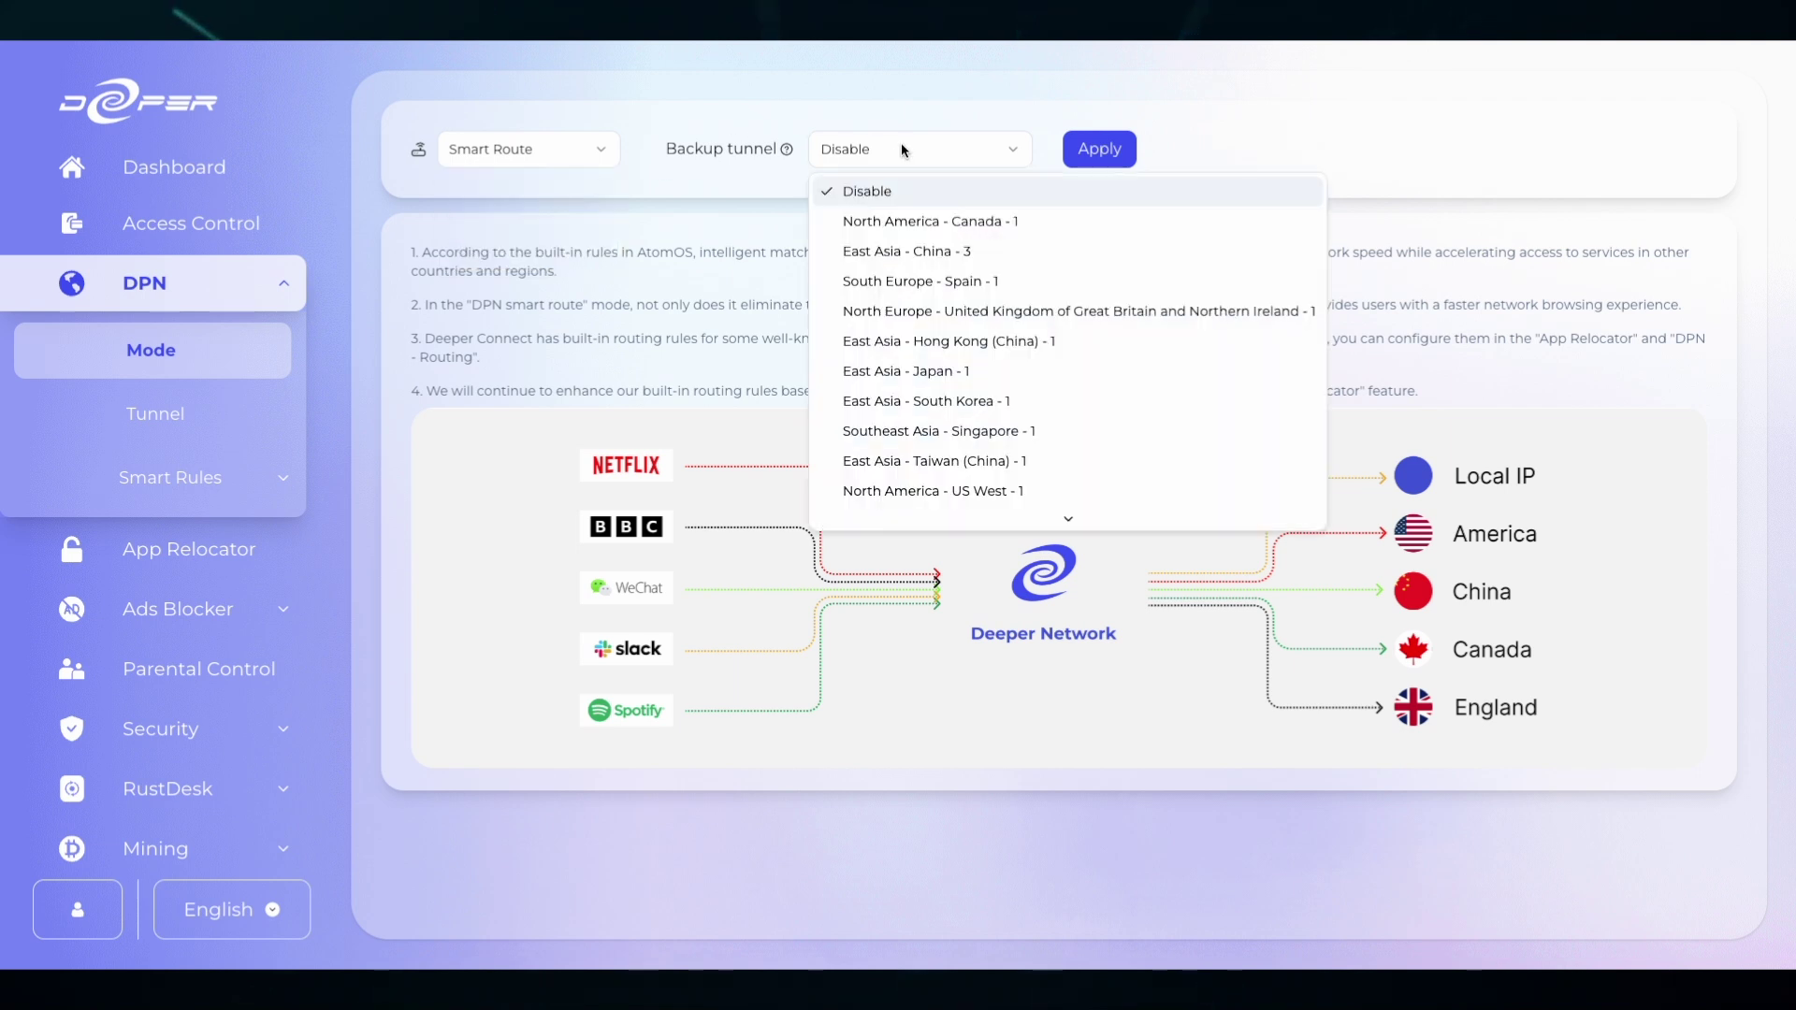
{"action": "left_click", "coordinate": [880, 222]}
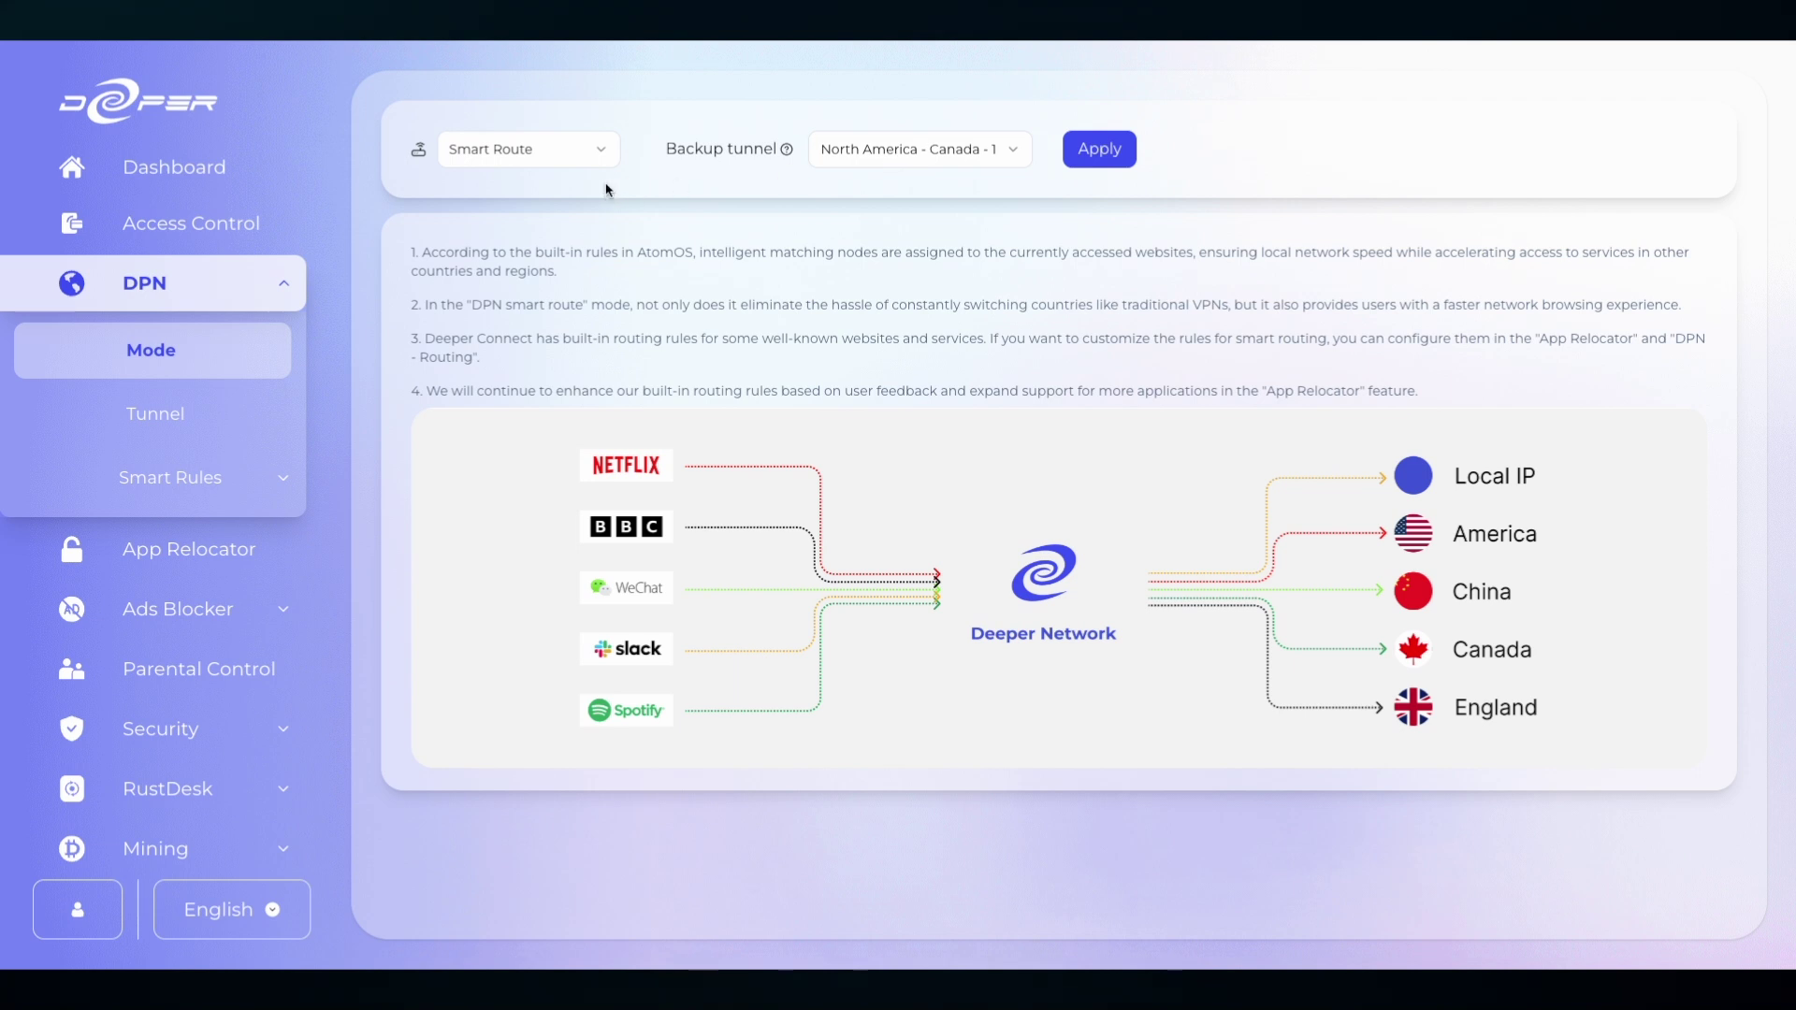
Switch to Full Route with Kill Switch on, checking its tunnel list and keeping South Korea
{"action": "left_click", "coordinate": [571, 157]}
{"action": "left_click", "coordinate": [550, 229]}
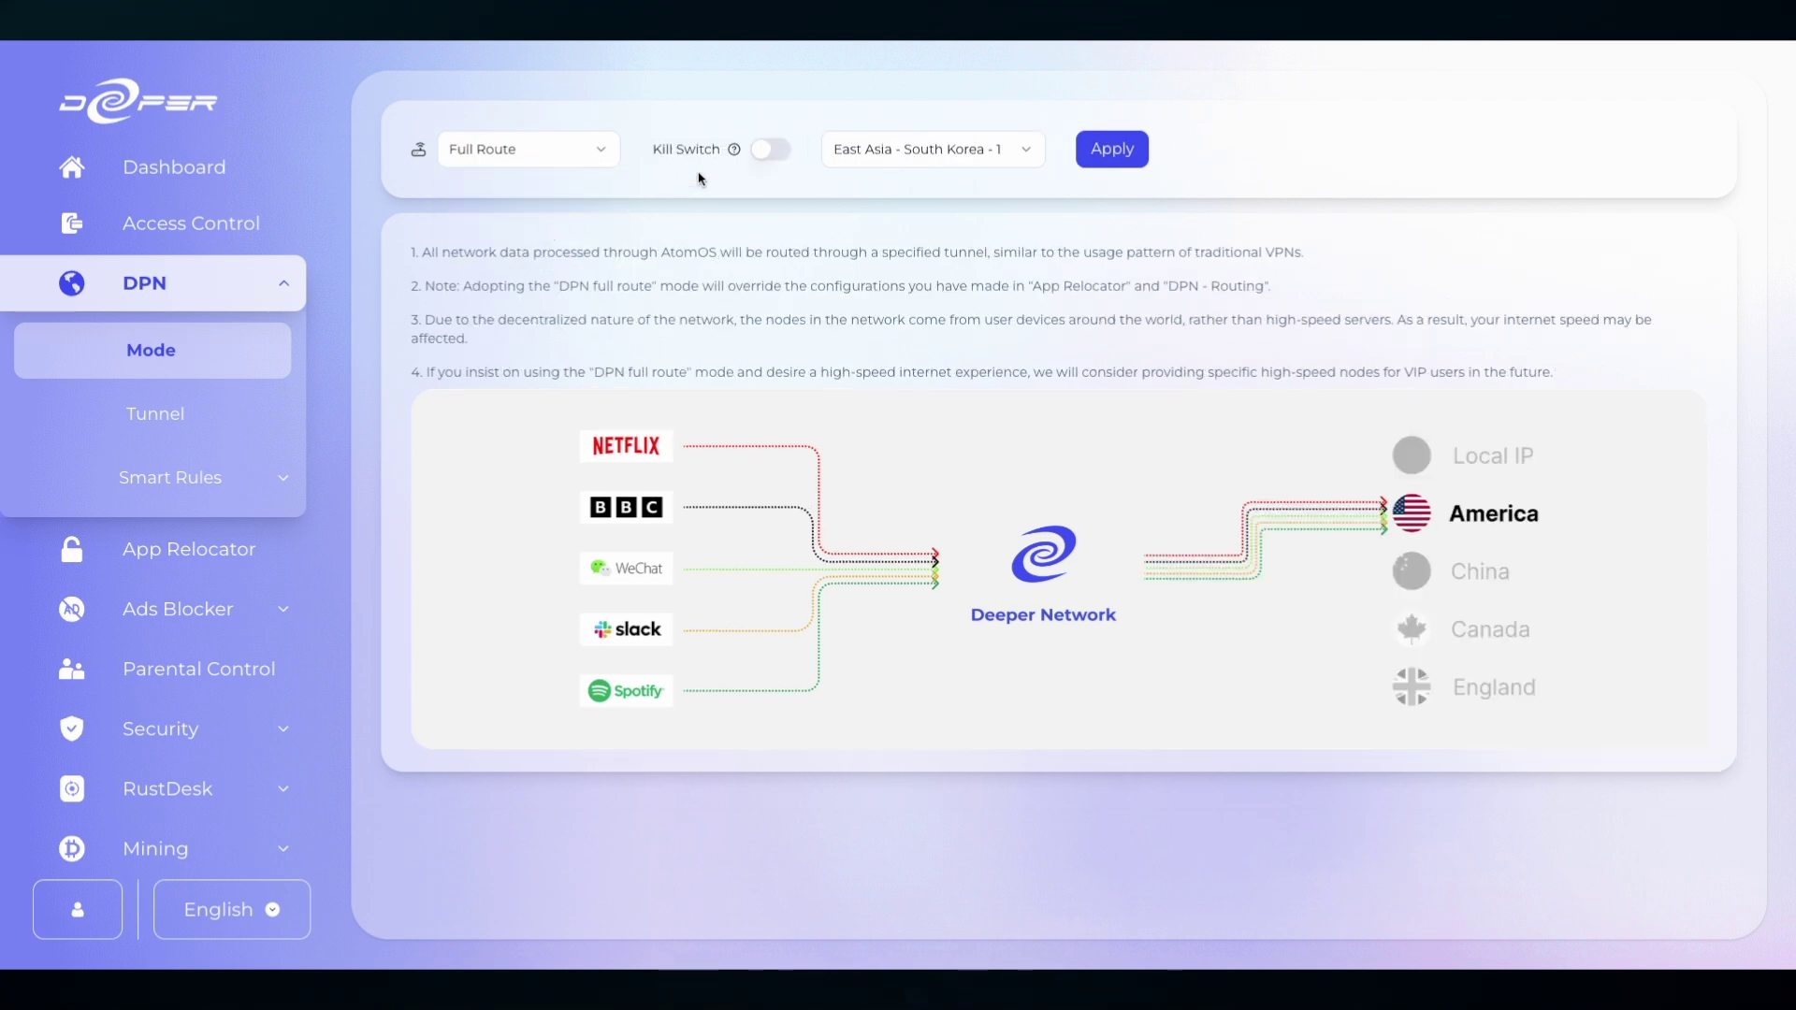
{"action": "left_click", "coordinate": [769, 152]}
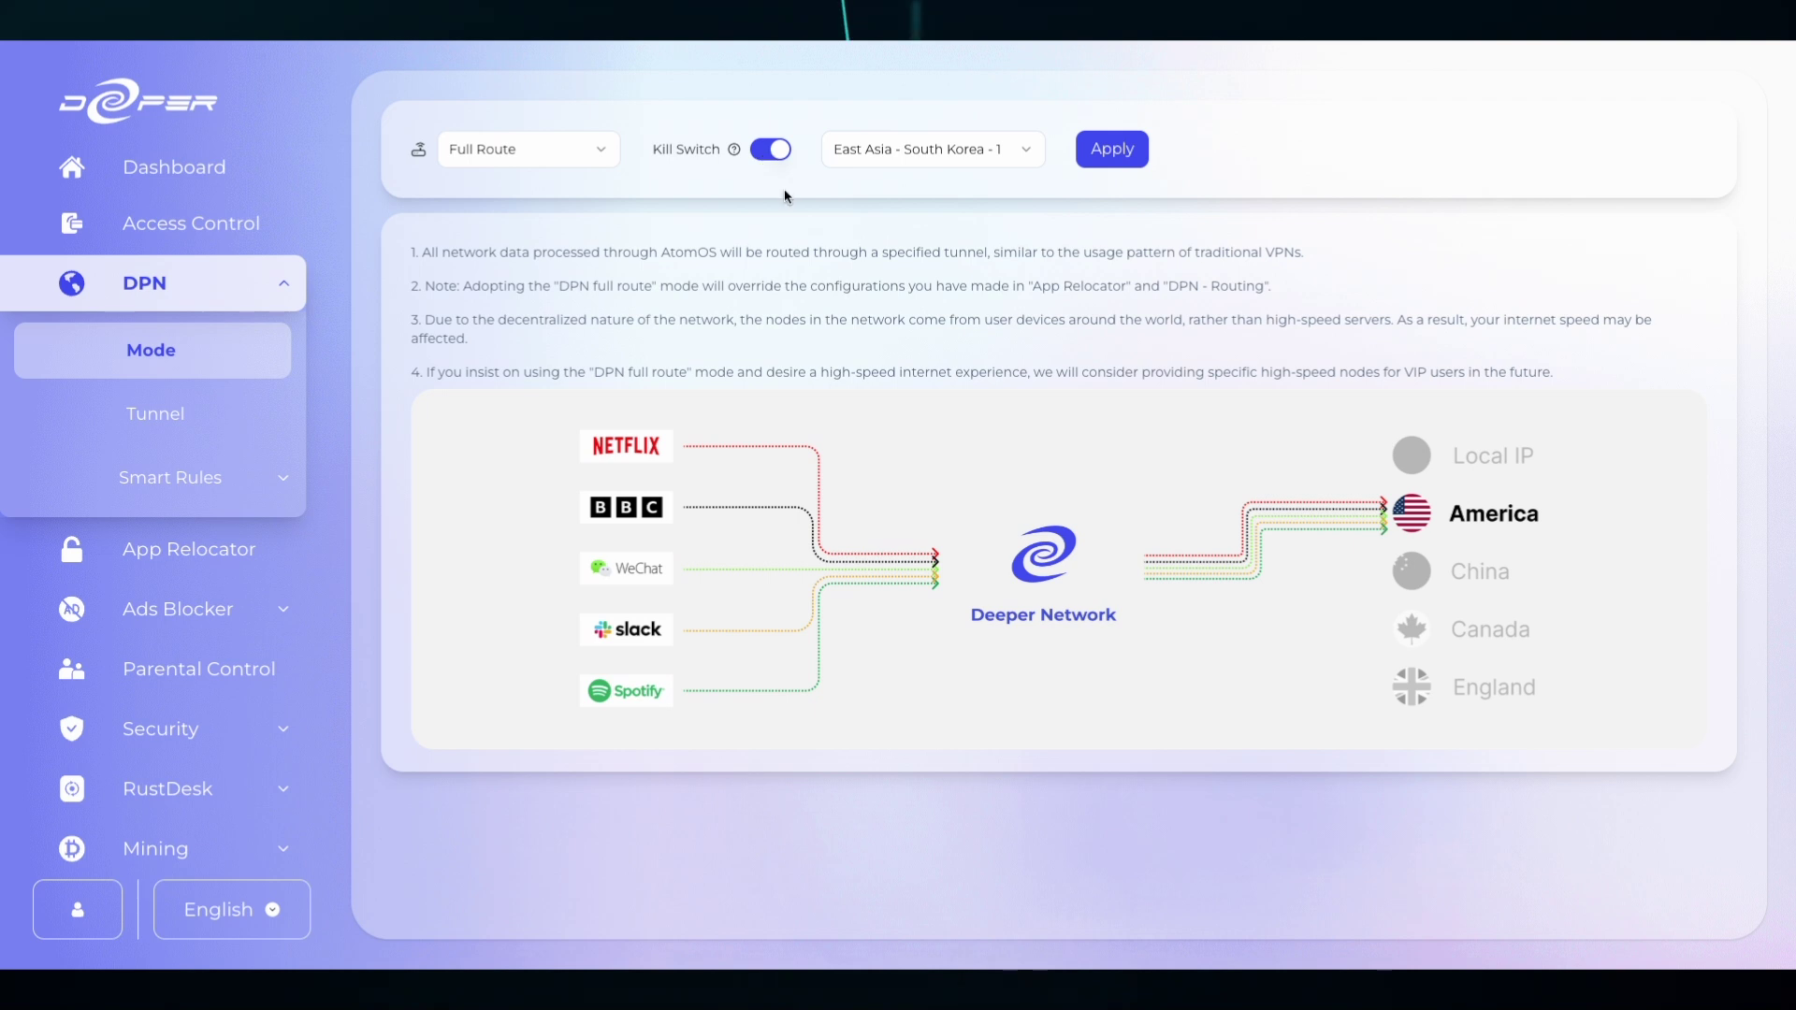
{"action": "left_click", "coordinate": [854, 152]}
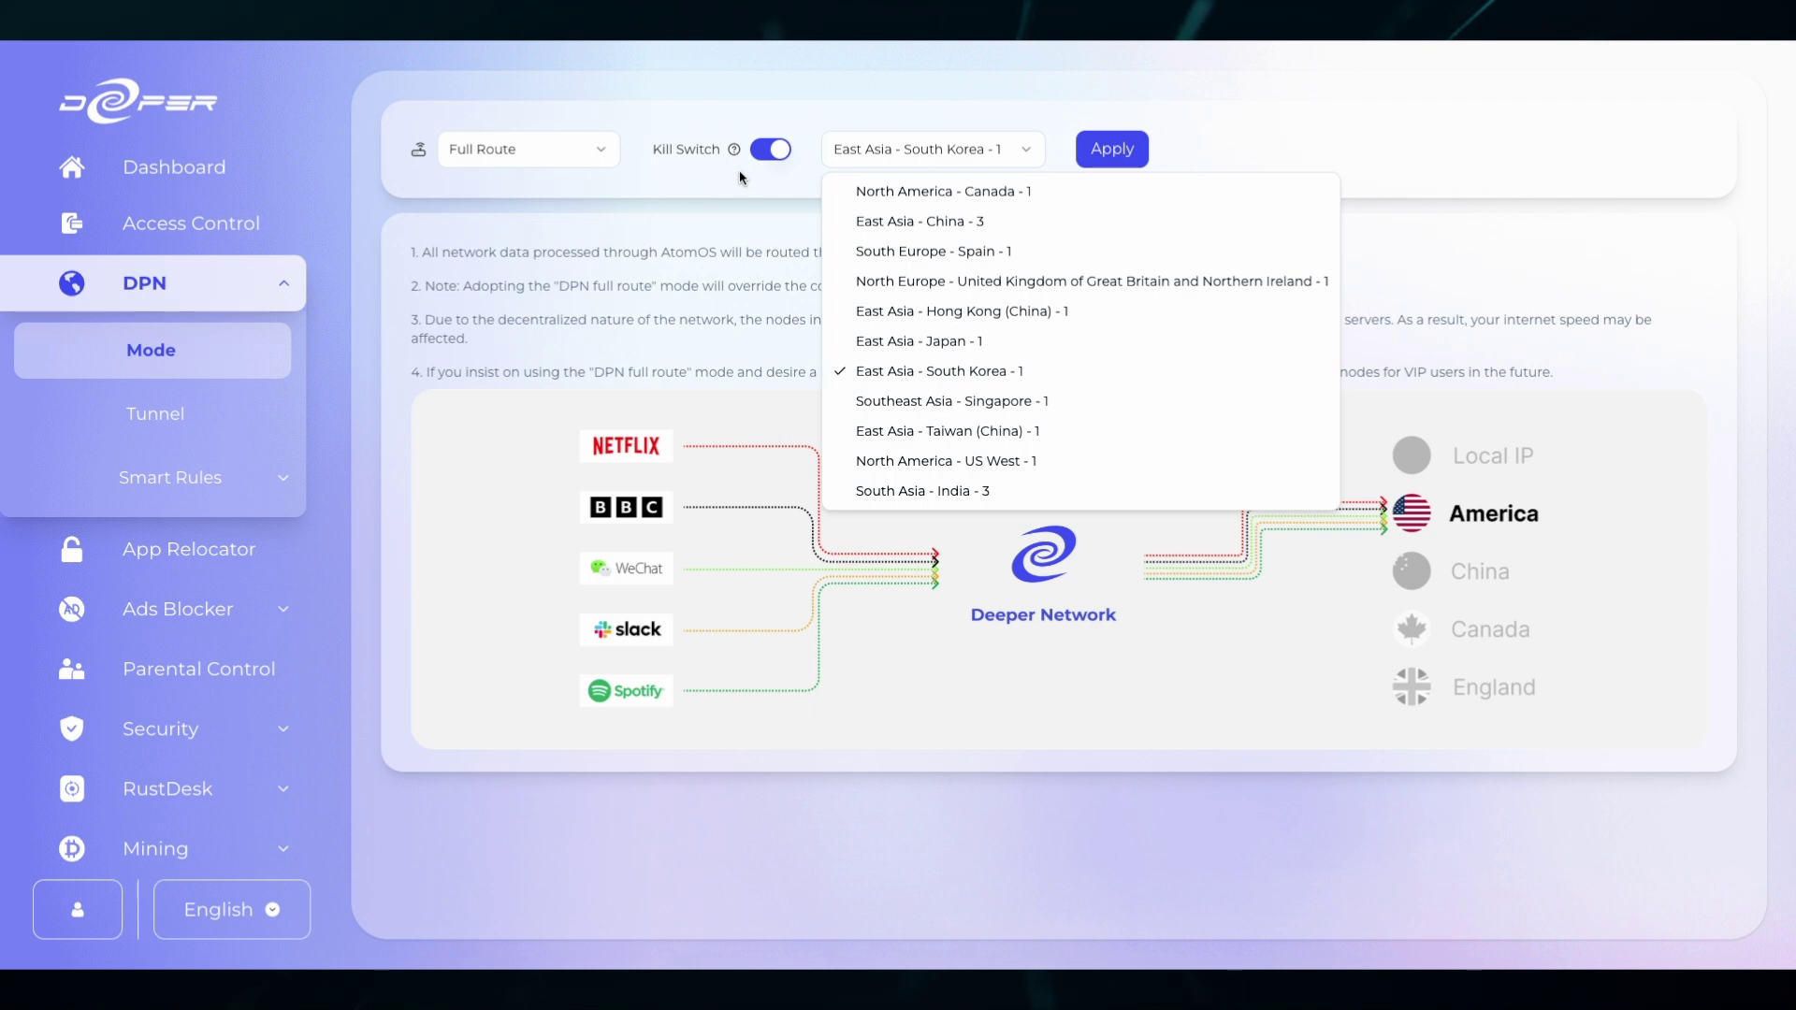
{"action": "left_click", "coordinate": [872, 370]}
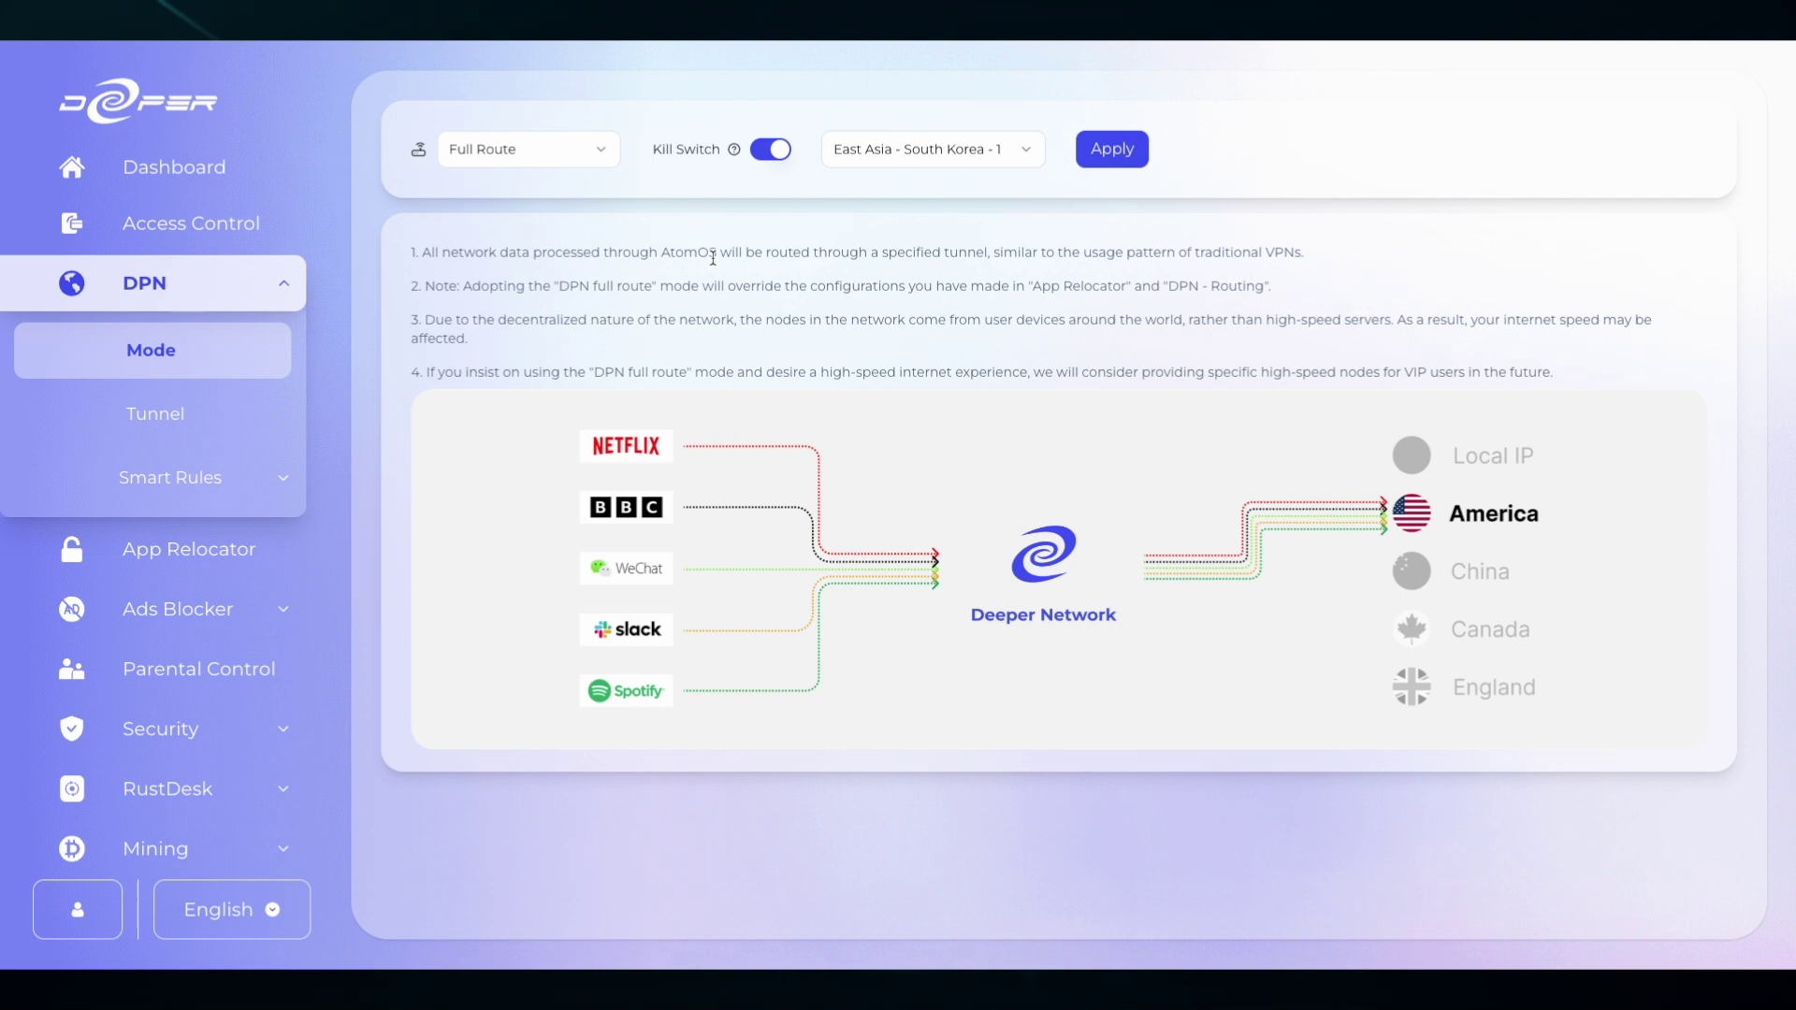
Set the routing mode to Disabled and open the DPN Tunnel list
{"action": "left_click", "coordinate": [571, 157]}
{"action": "left_click", "coordinate": [530, 253]}
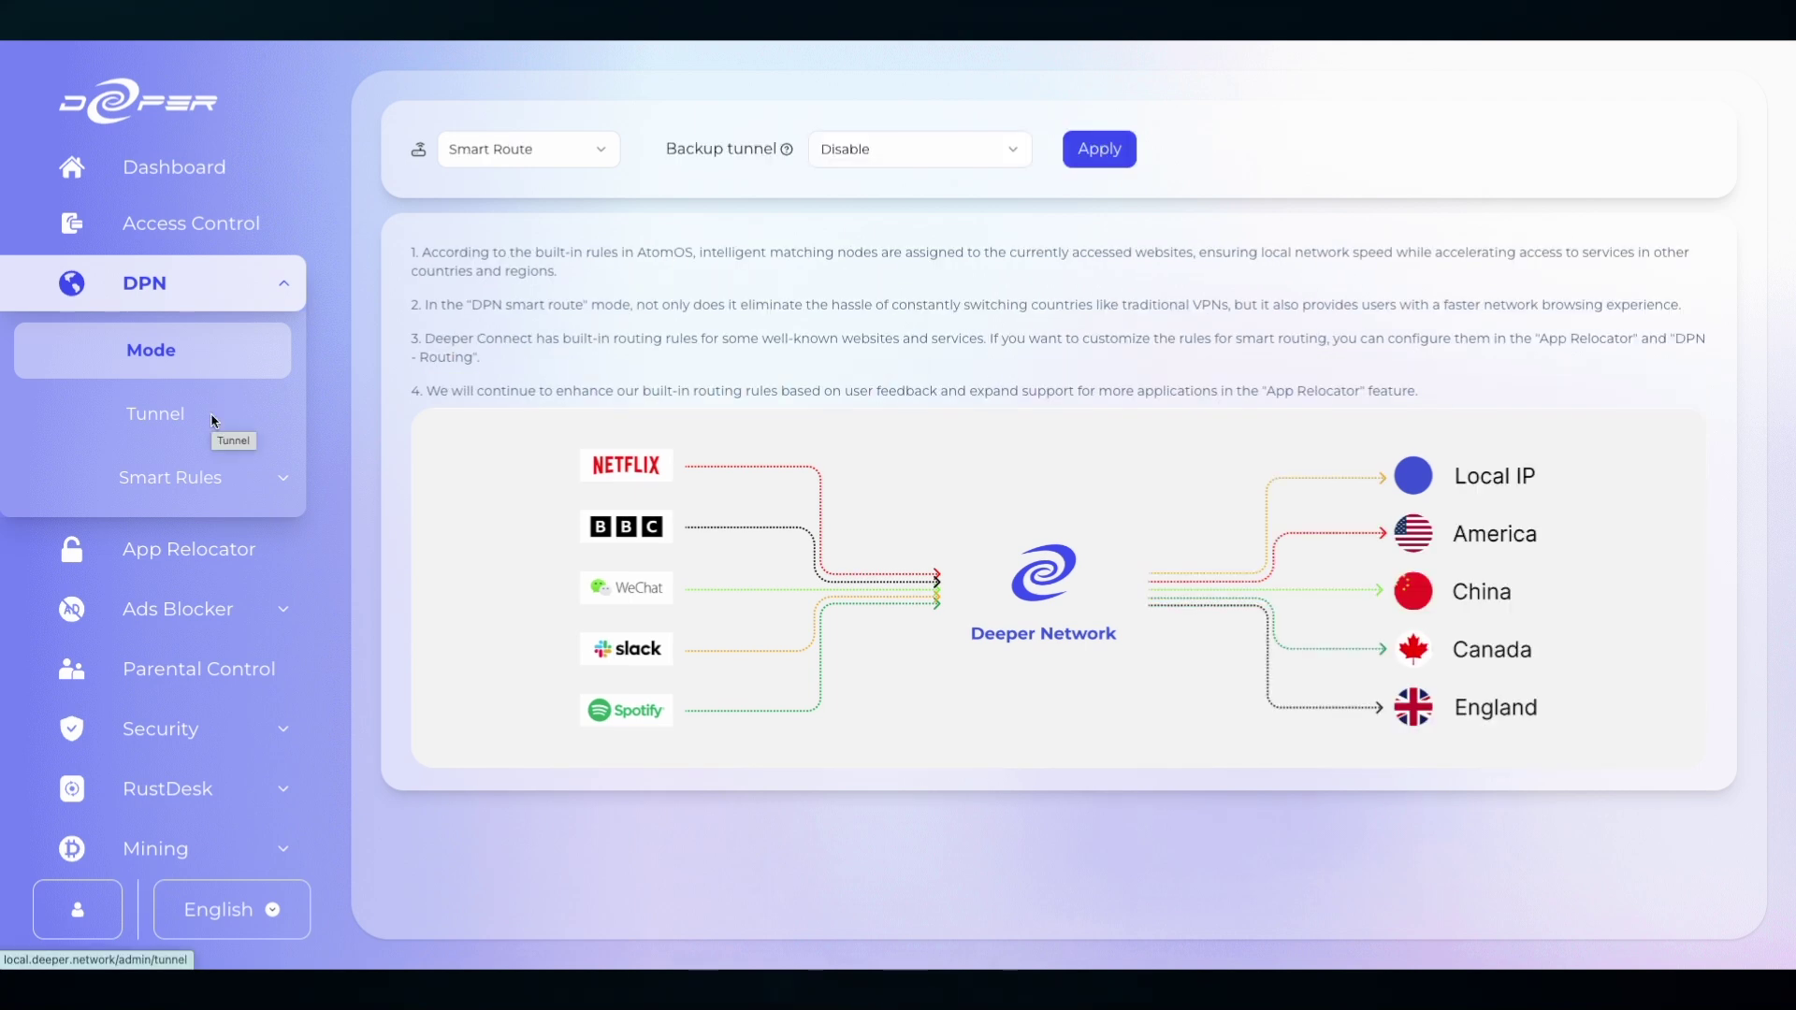
{"action": "left_click", "coordinate": [211, 419]}
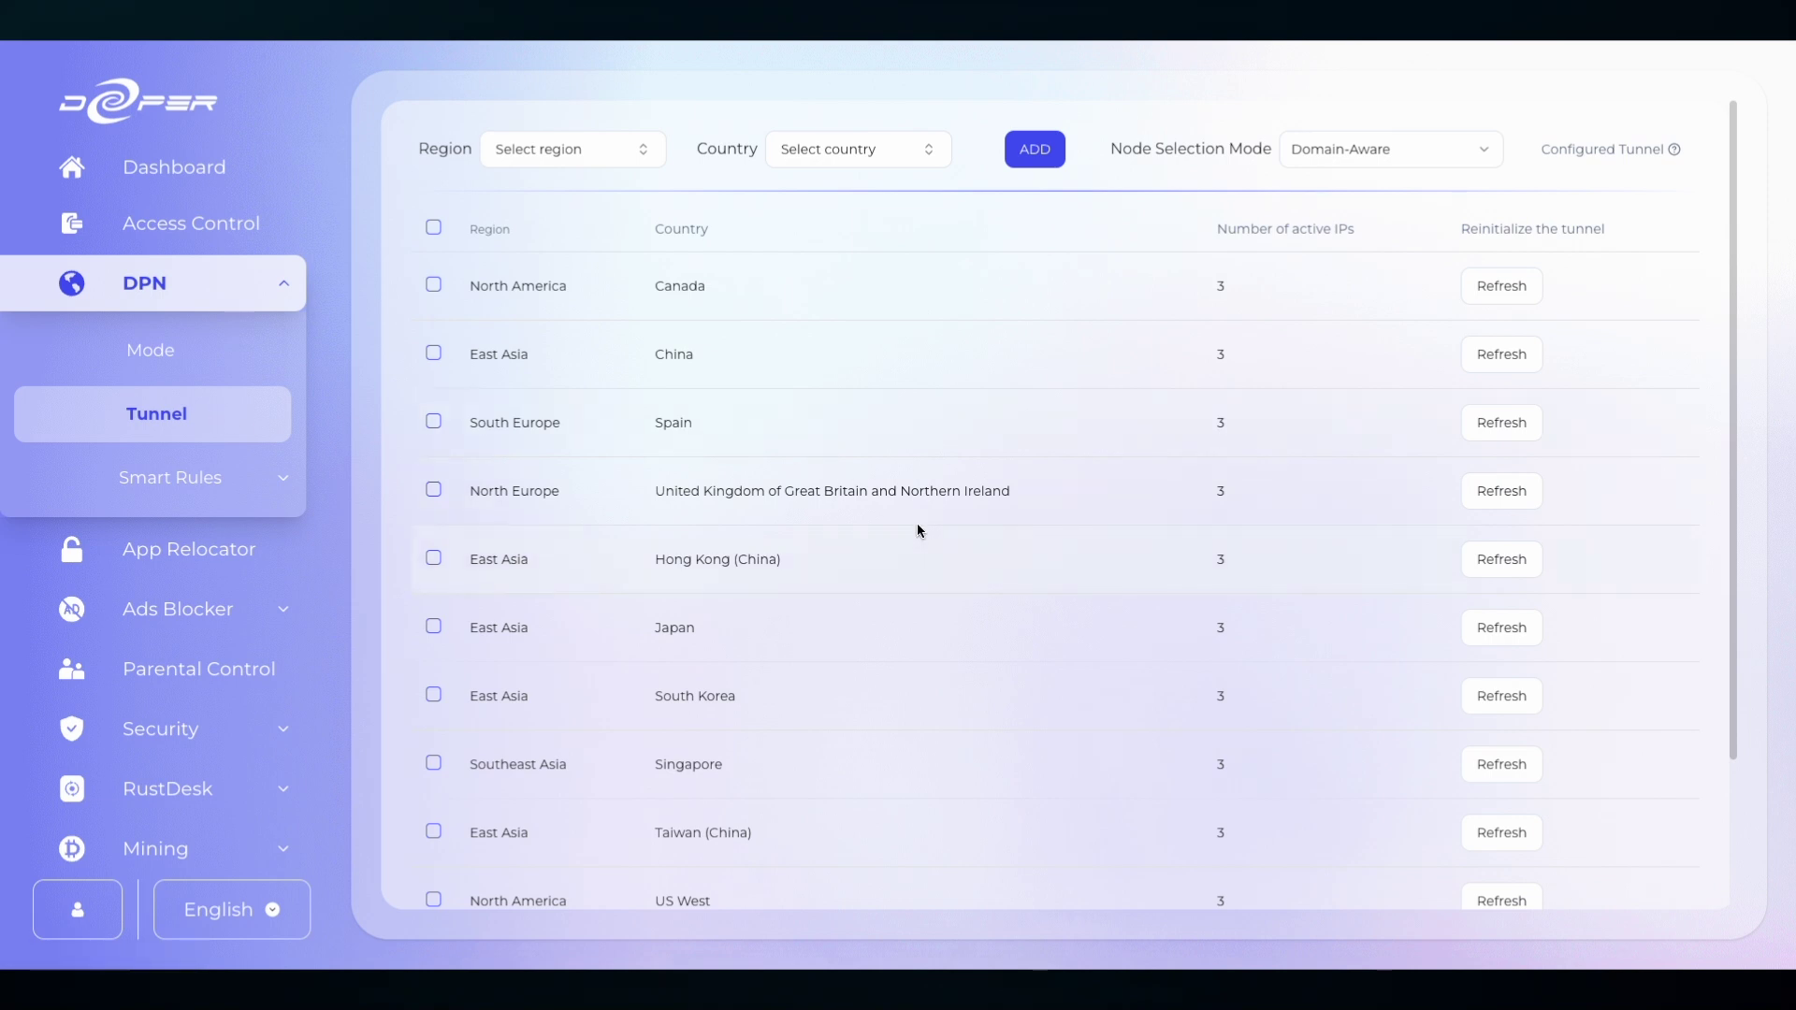
{"action": "scroll", "coordinate": [917, 528], "scroll_direction": "down", "scroll_amount": 1}
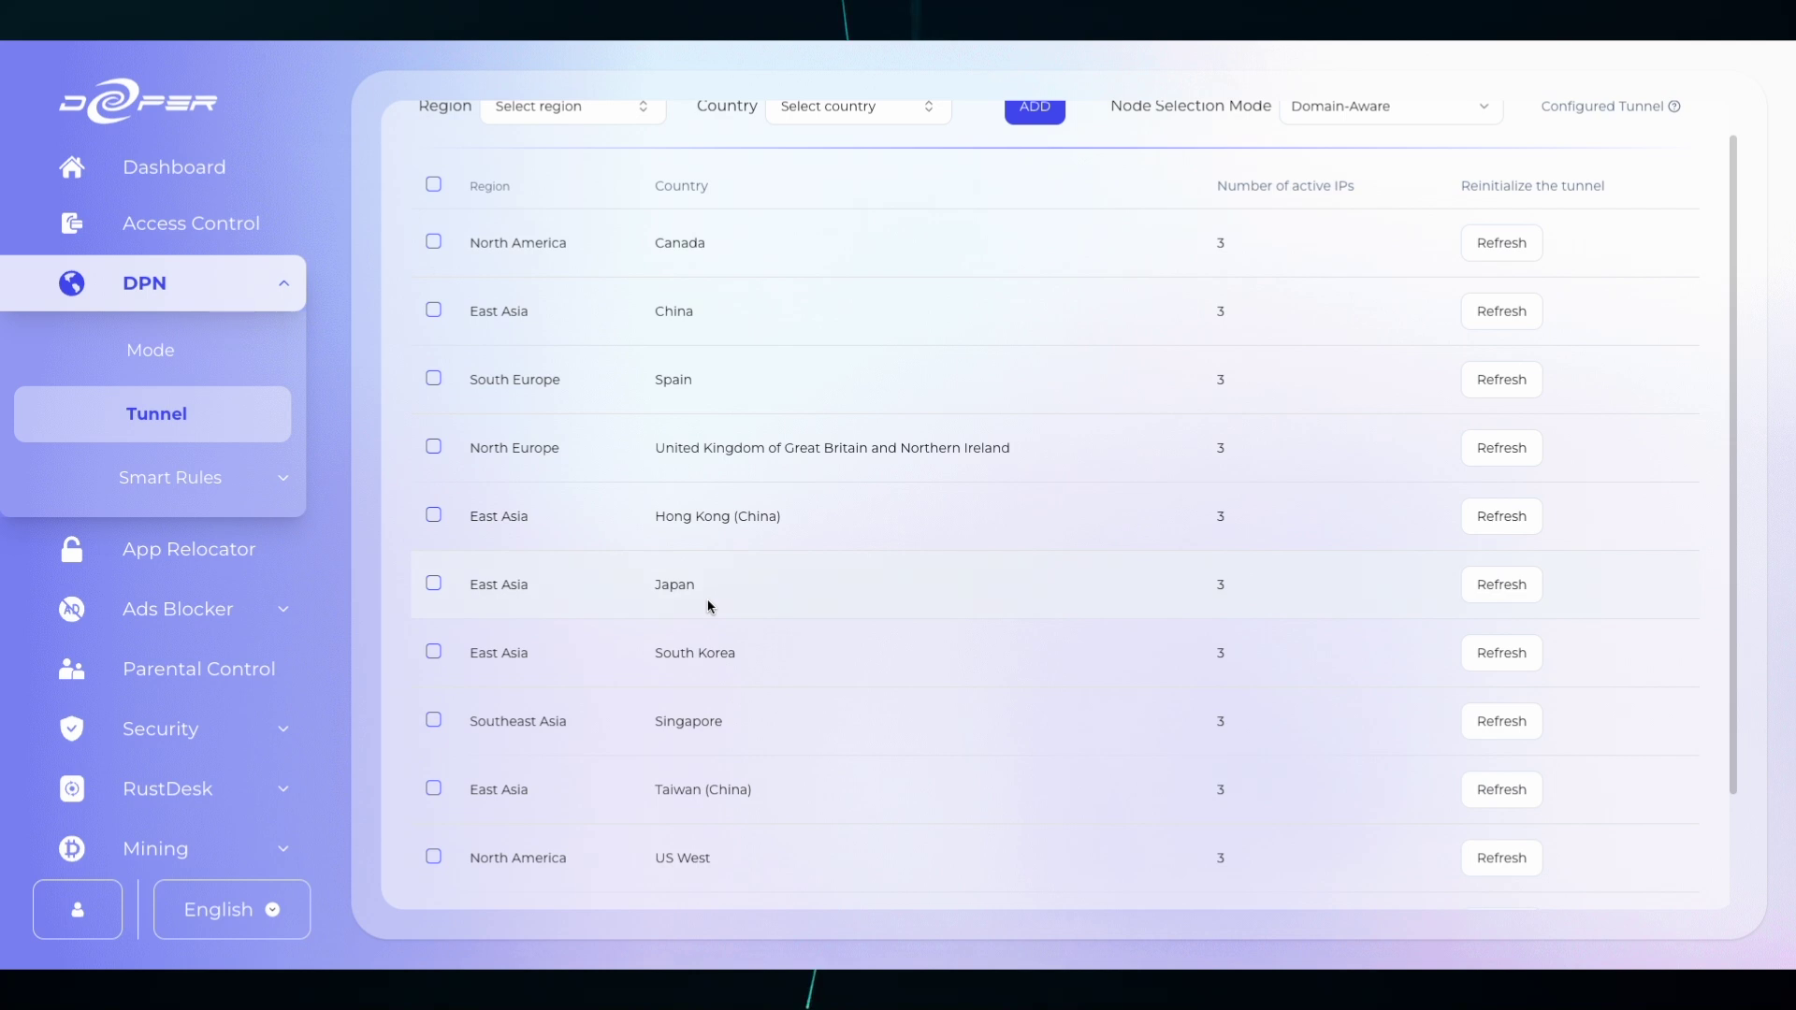
{"action": "scroll", "coordinate": [708, 606], "scroll_direction": "down", "scroll_amount": 1}
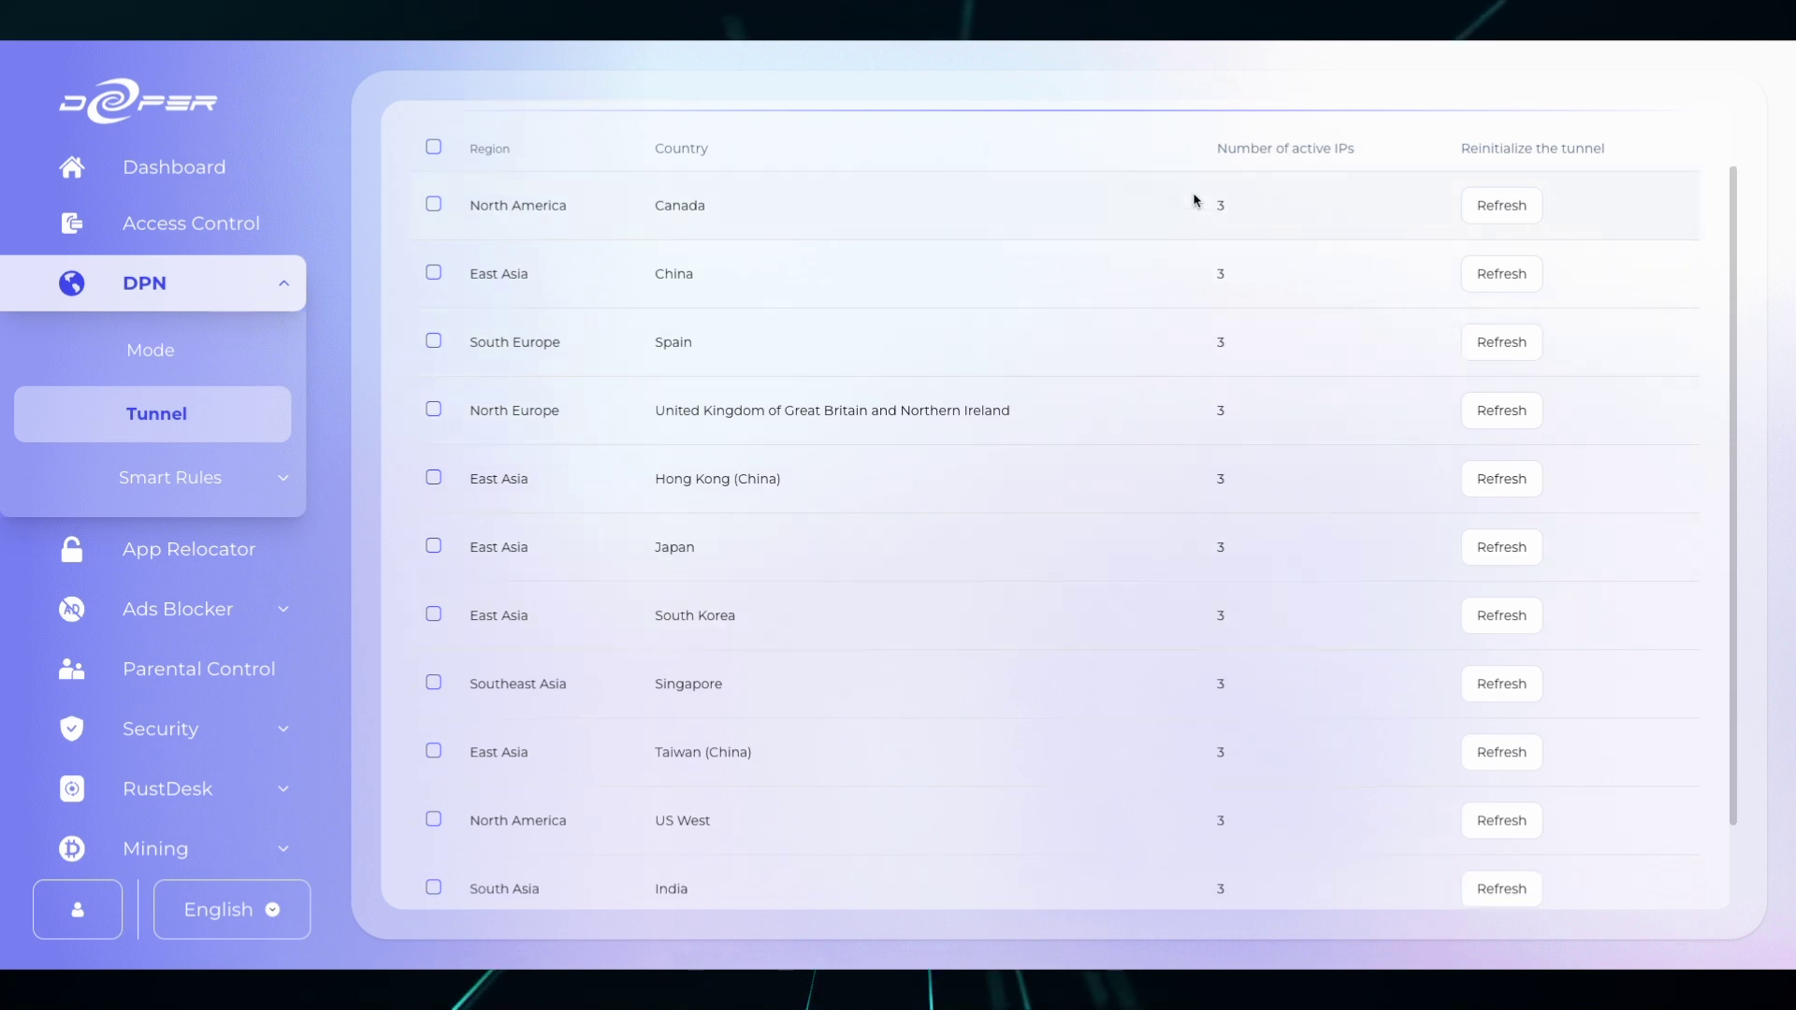
{"action": "scroll", "coordinate": [1176, 641], "scroll_direction": "down", "scroll_amount": 2}
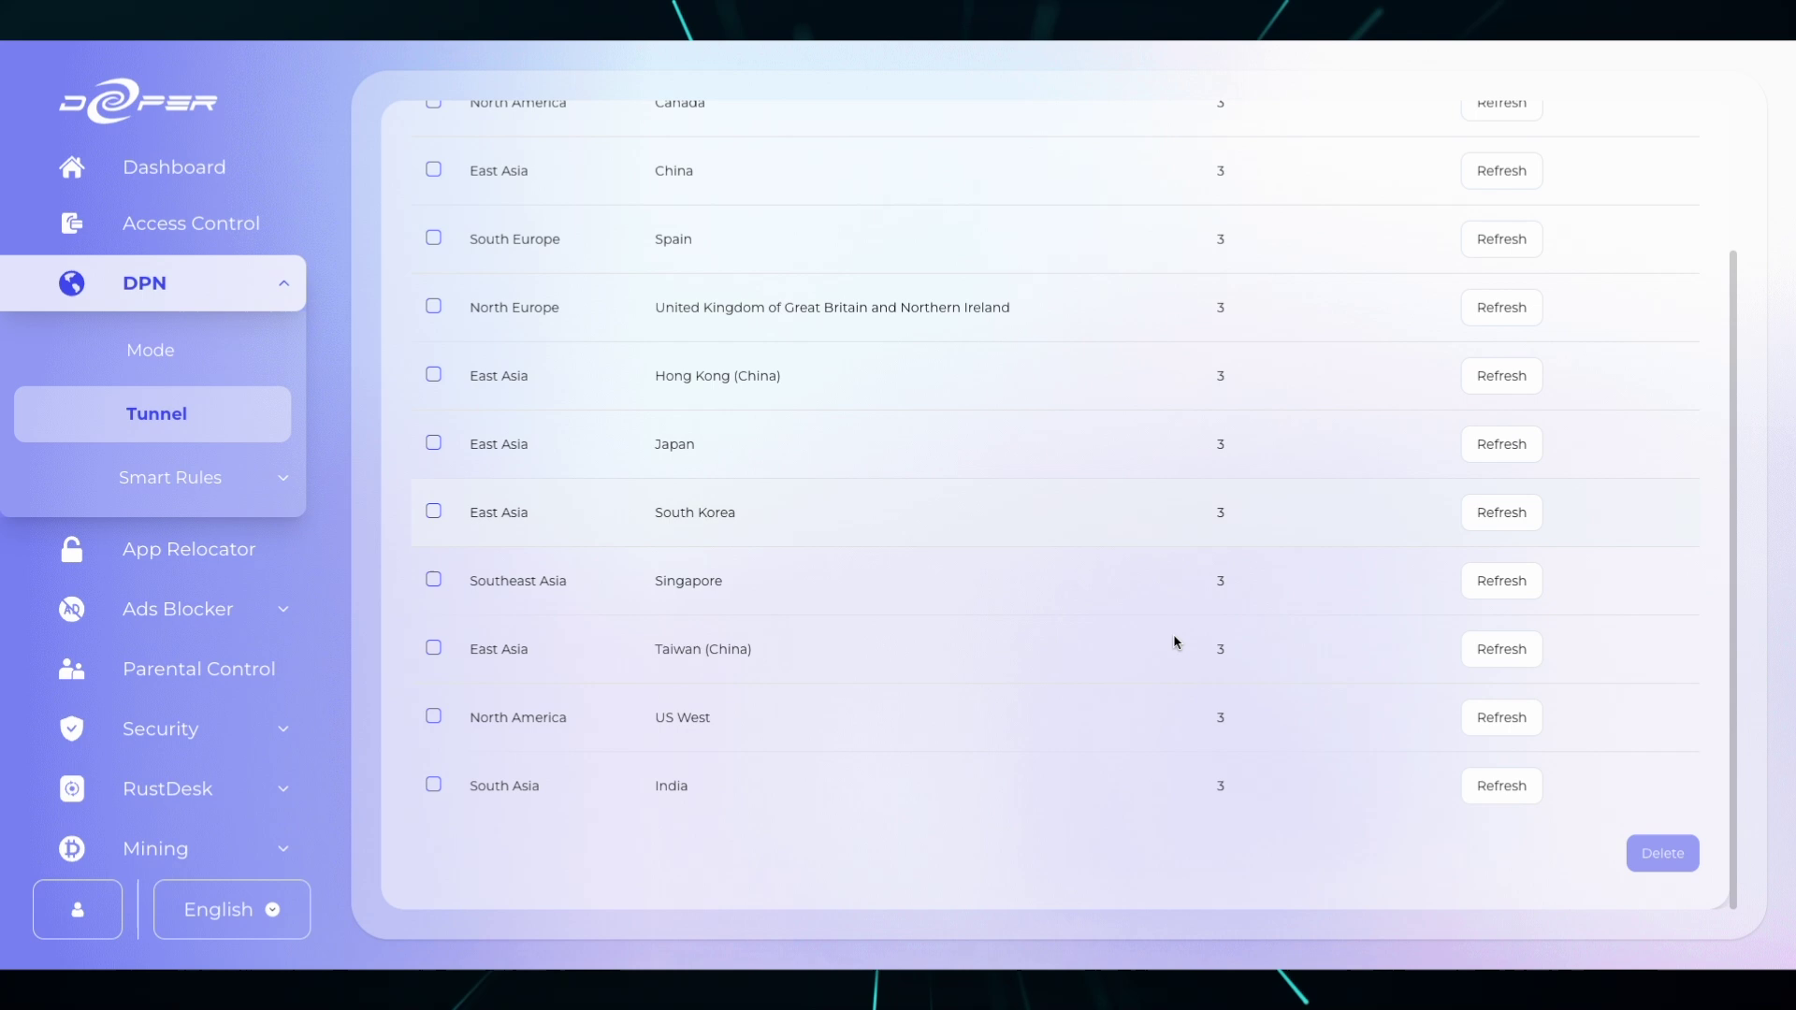
{"action": "scroll", "coordinate": [1176, 641], "scroll_direction": "up", "scroll_amount": 3}
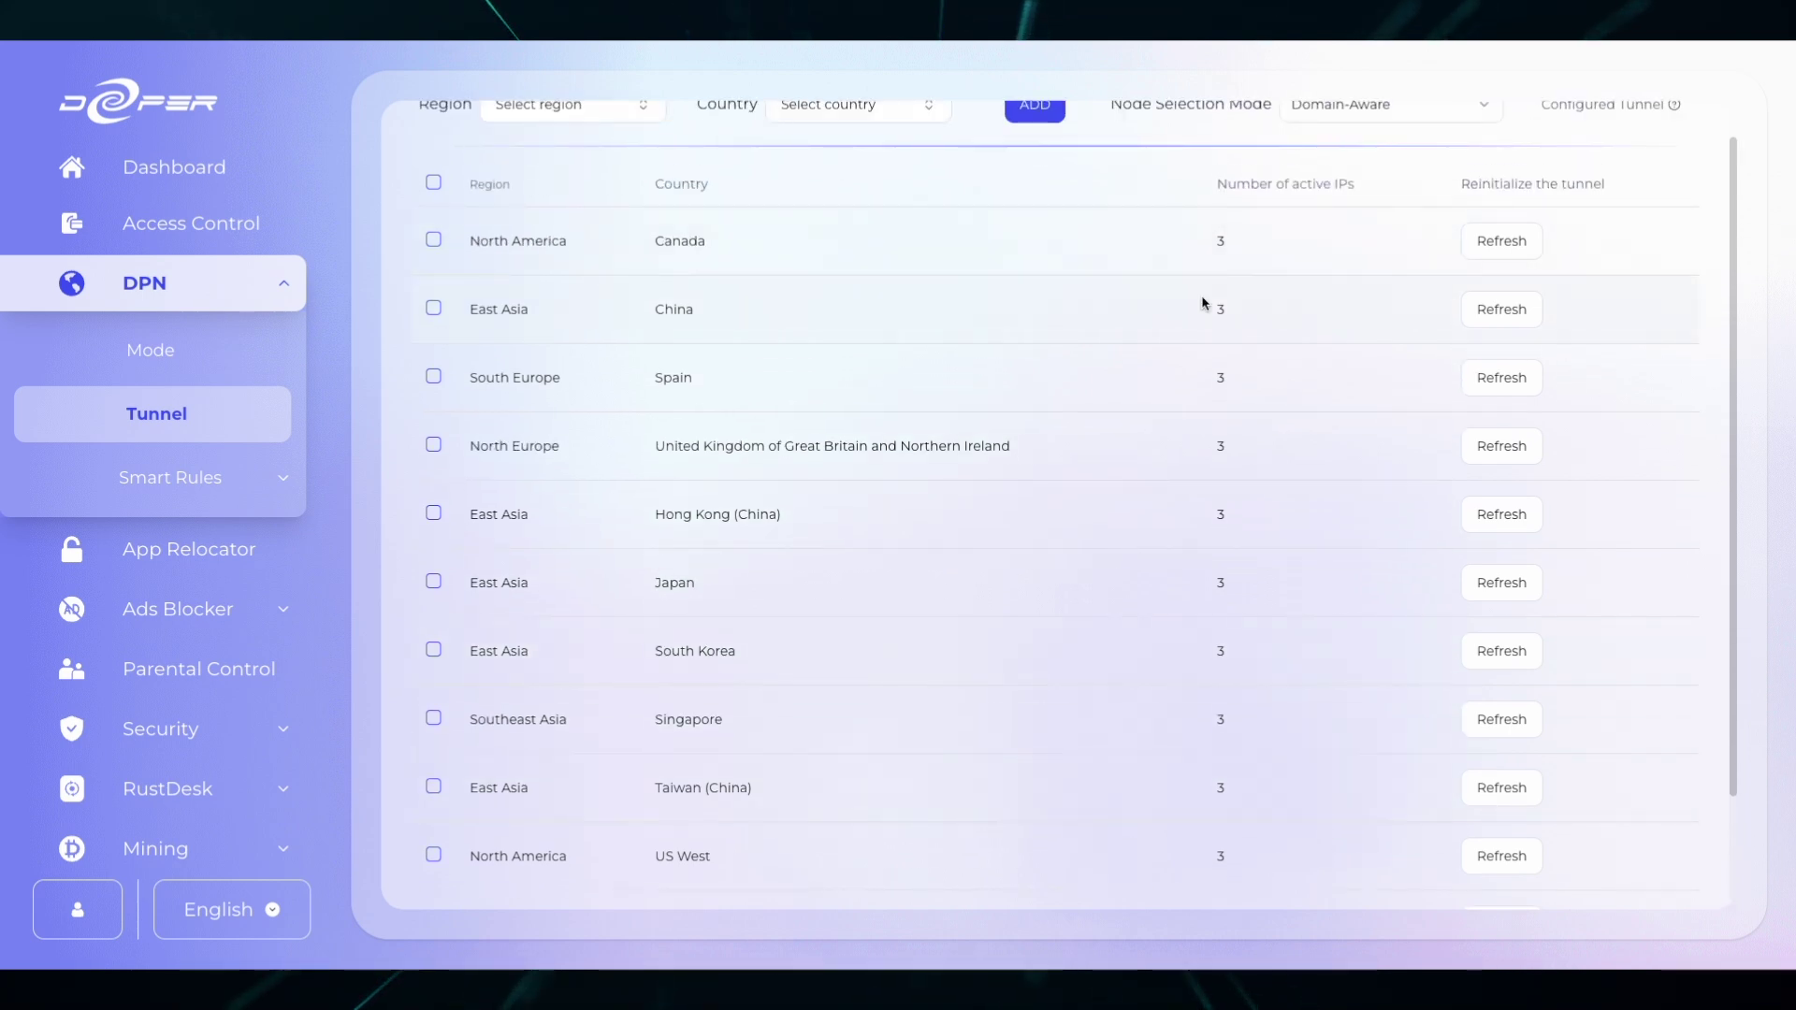
{"action": "scroll", "coordinate": [829, 333], "scroll_direction": "up", "scroll_amount": 1}
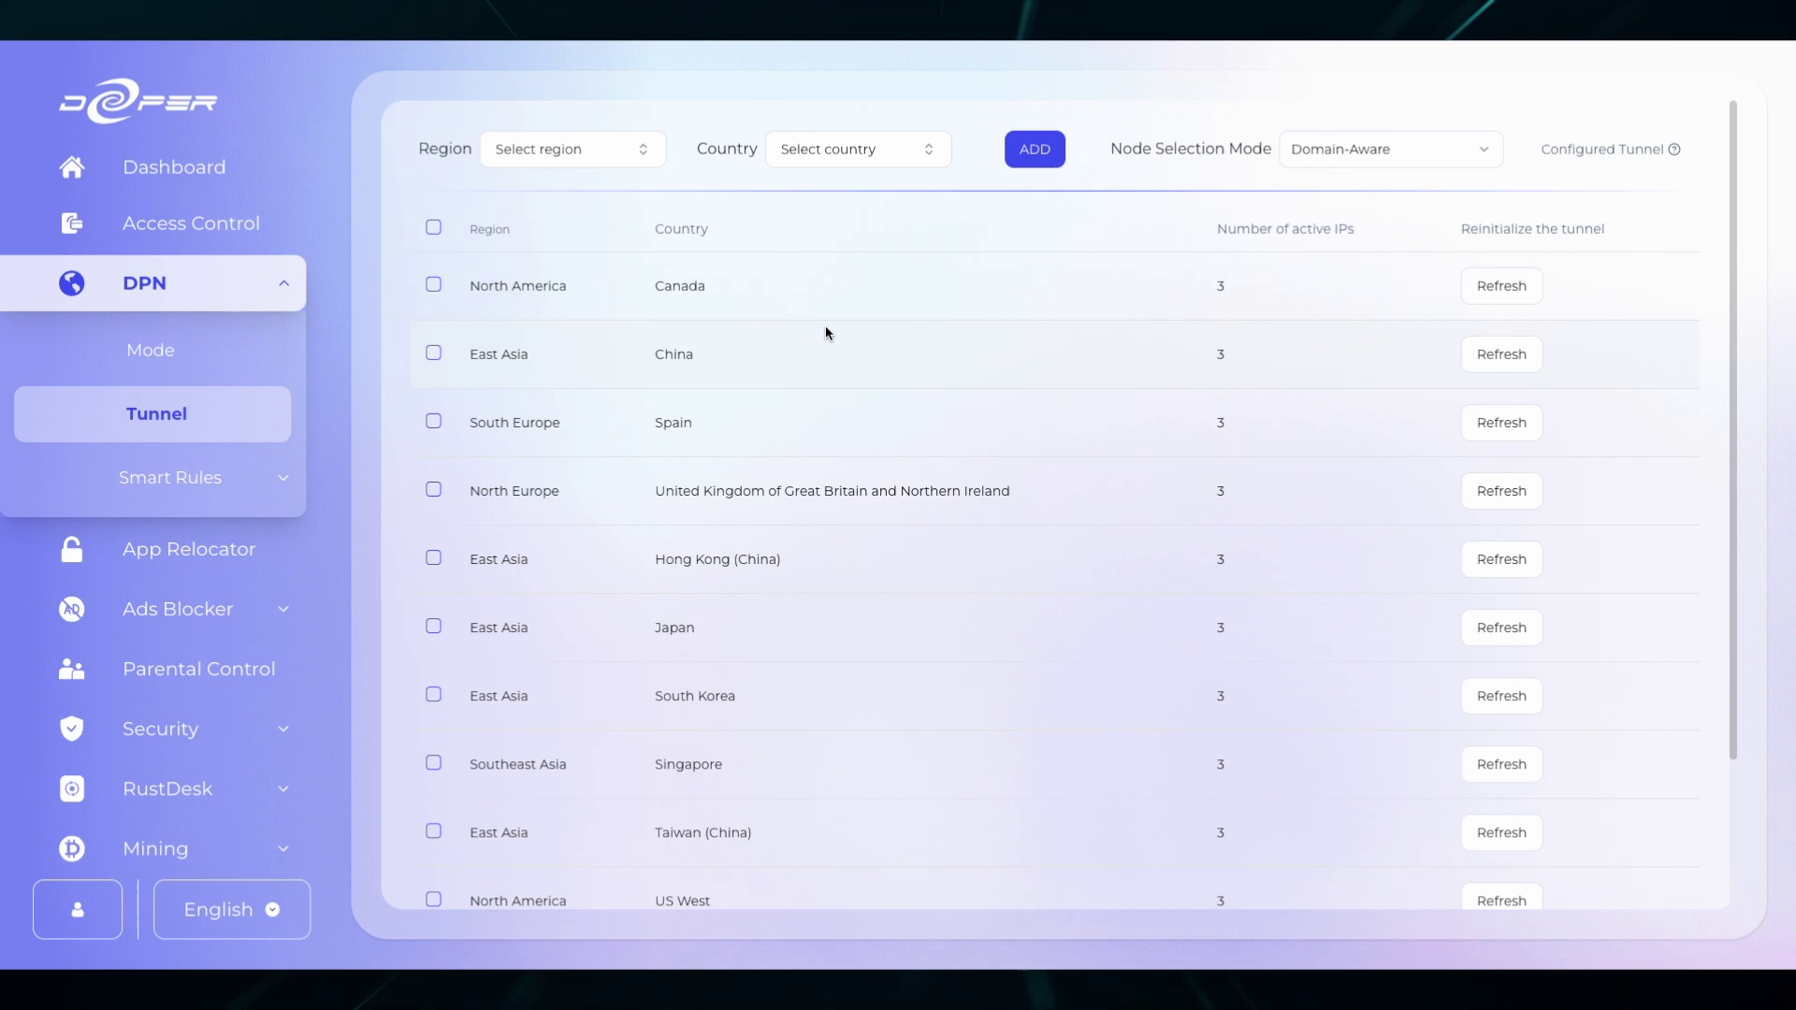
Browse the regions and countries available for a new tunnel without adding one
{"action": "left_click", "coordinate": [555, 155]}
{"action": "left_click", "coordinate": [830, 150]}
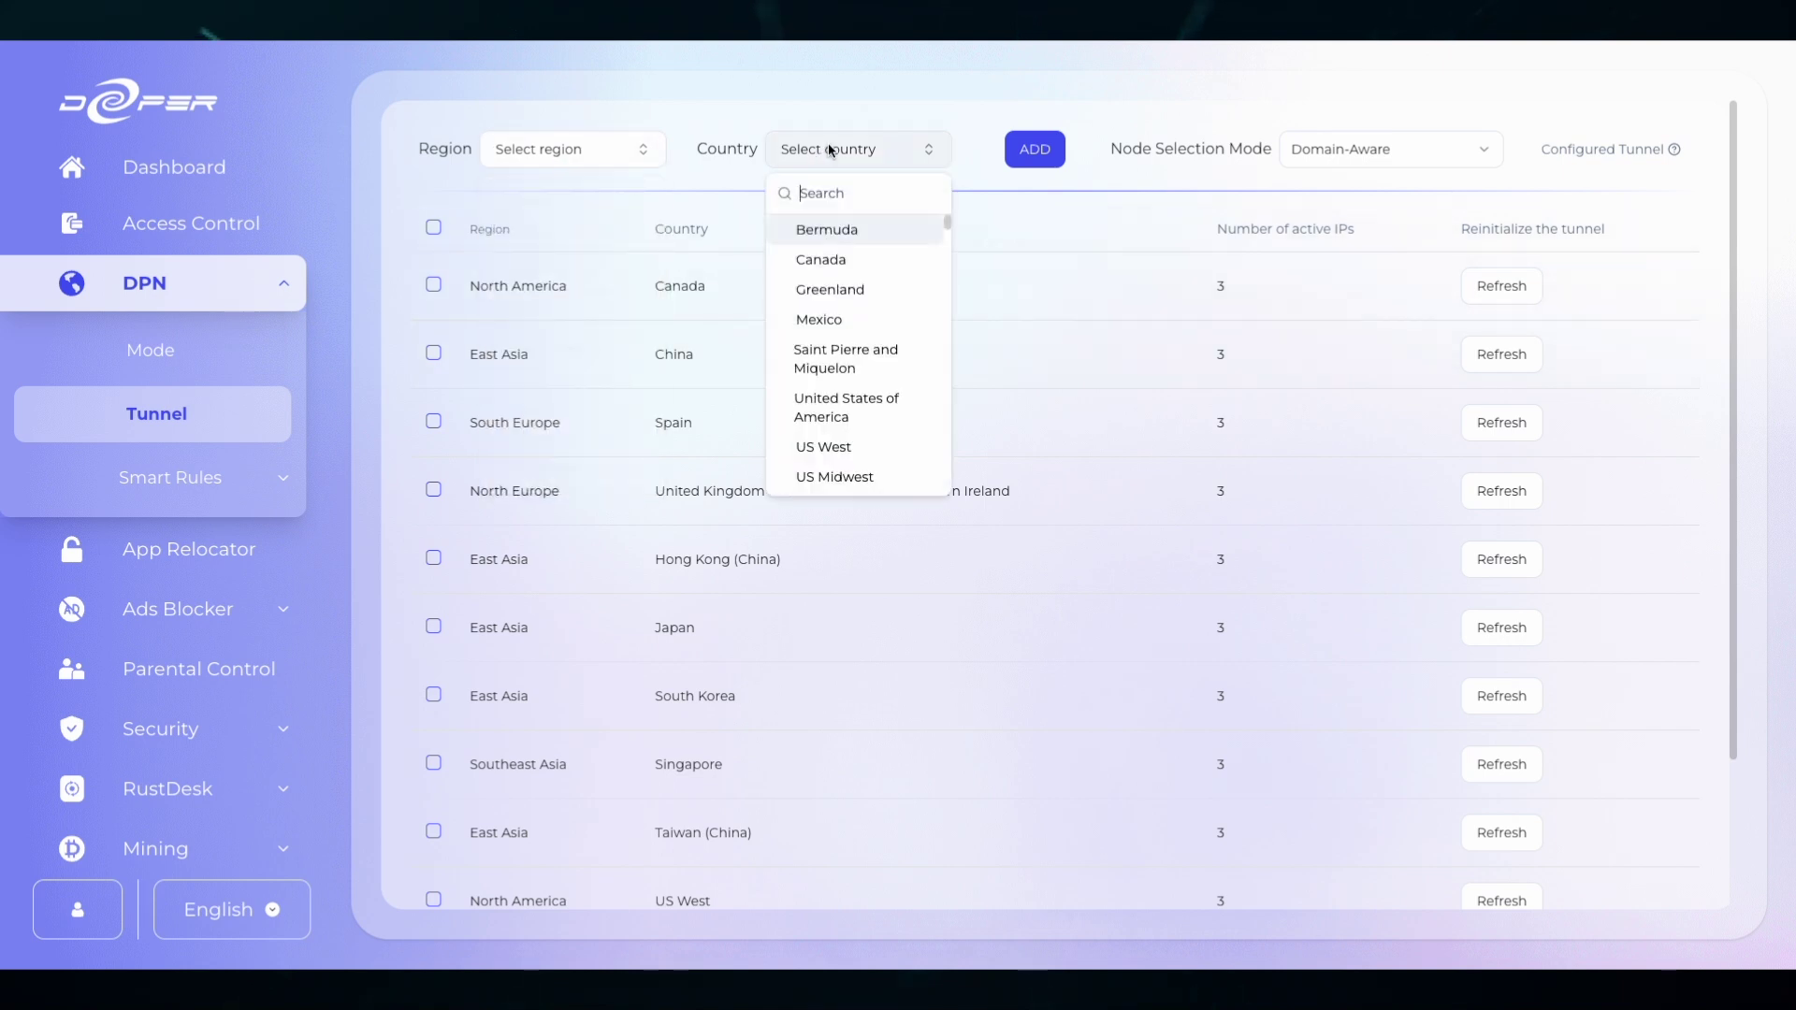
{"action": "left_click", "coordinate": [832, 149]}
{"action": "left_click", "coordinate": [804, 157]}
{"action": "left_click", "coordinate": [816, 196]}
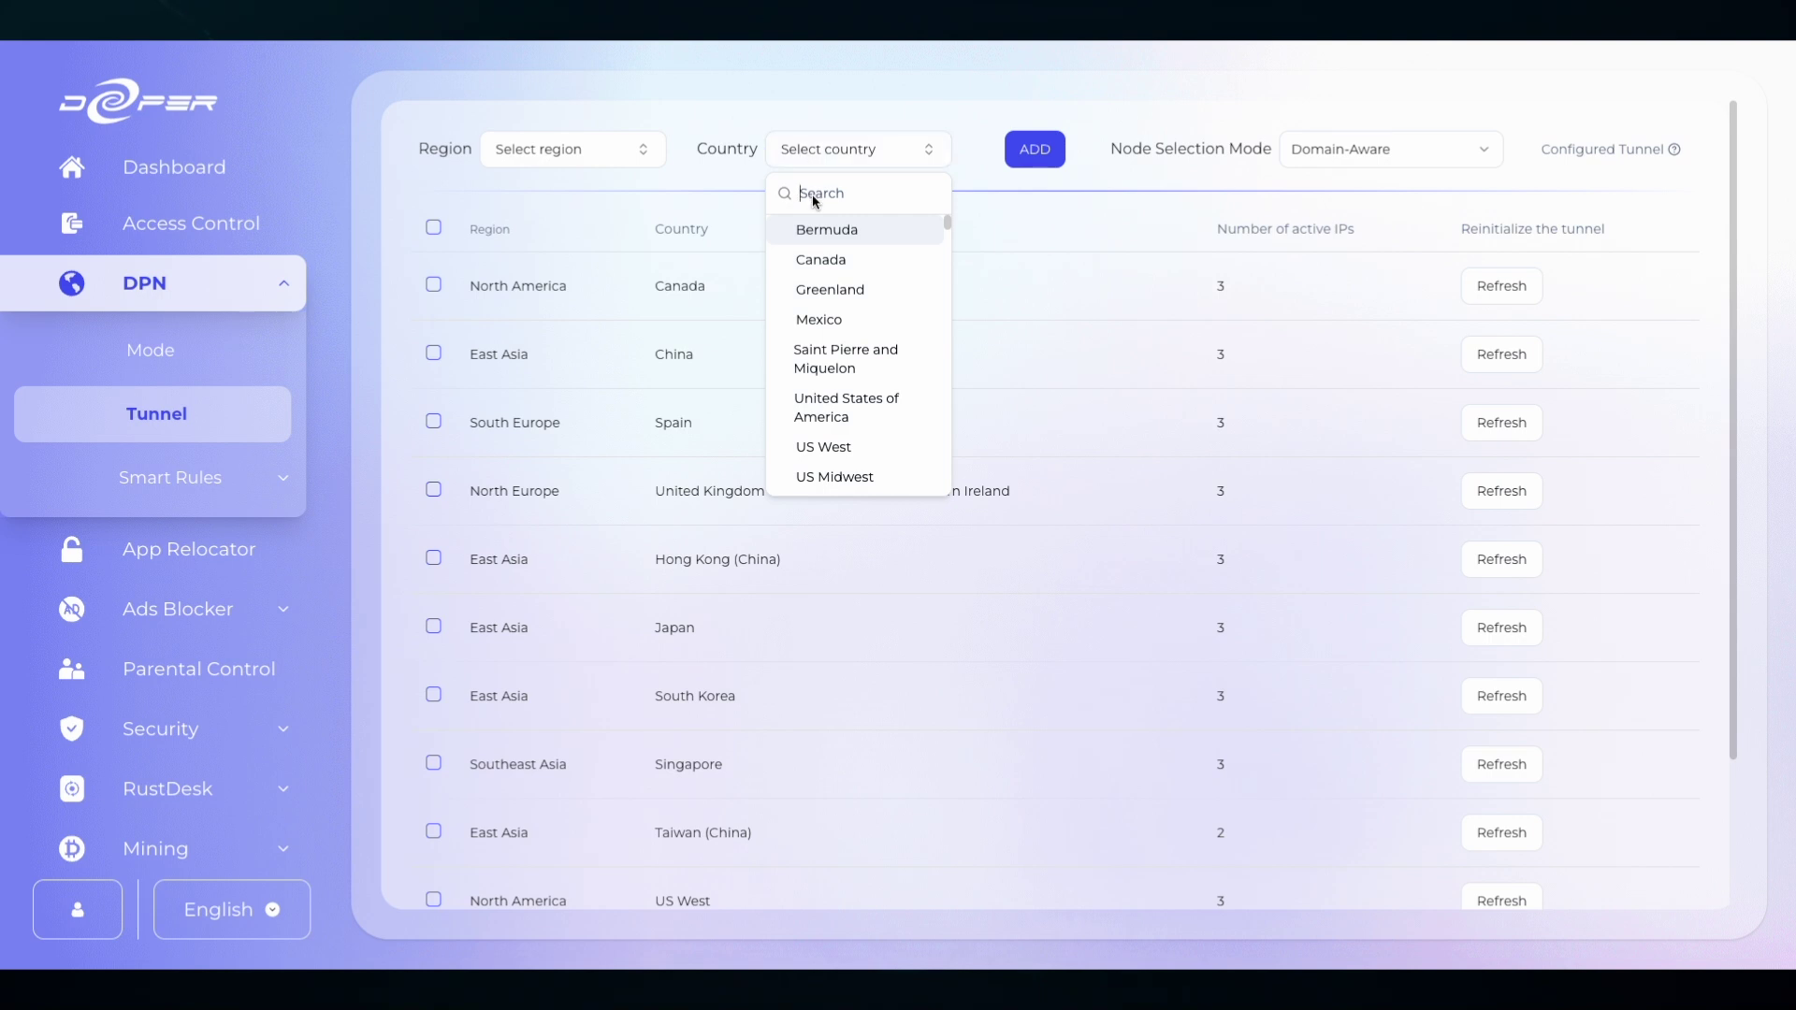
{"action": "left_click", "coordinate": [1019, 187]}
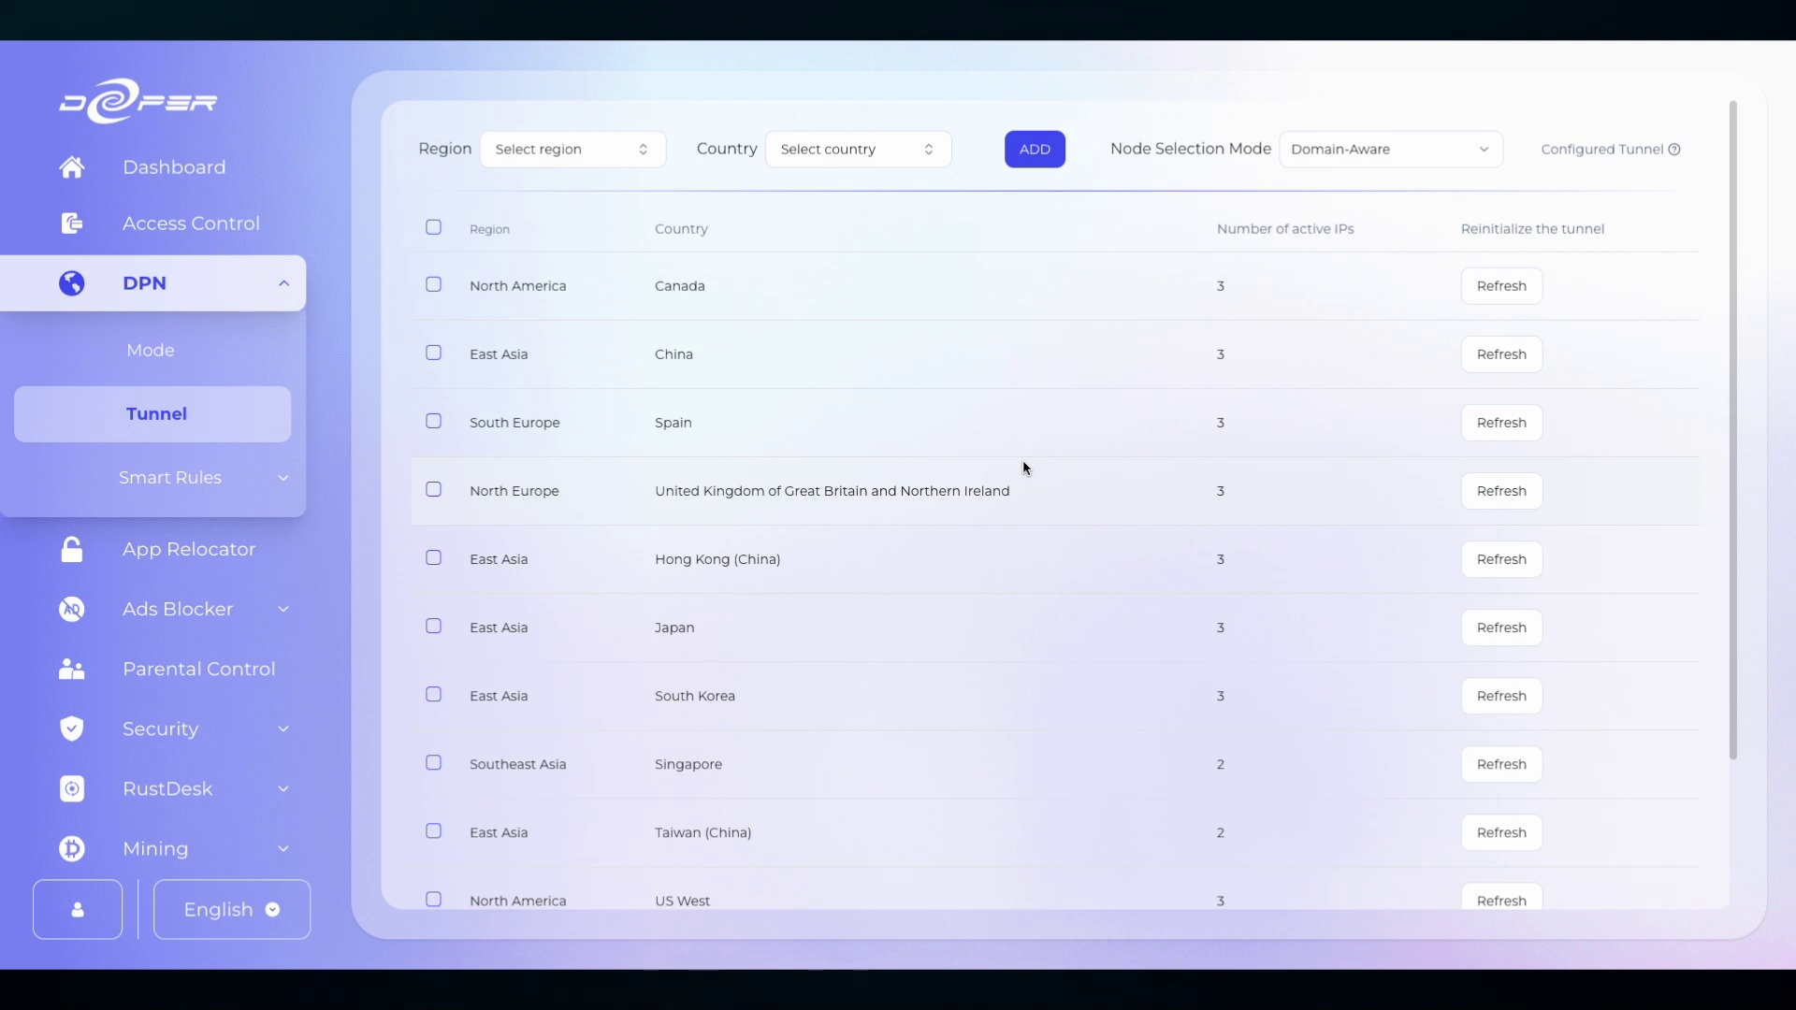
{"action": "scroll", "coordinate": [1024, 468], "scroll_direction": "down", "scroll_amount": 2}
{"action": "scroll", "coordinate": [1344, 312], "scroll_direction": "up", "scroll_amount": 2}
Keep Domain-Aware node selection and expand the Smart Rules categories
{"action": "left_click", "coordinate": [1334, 164]}
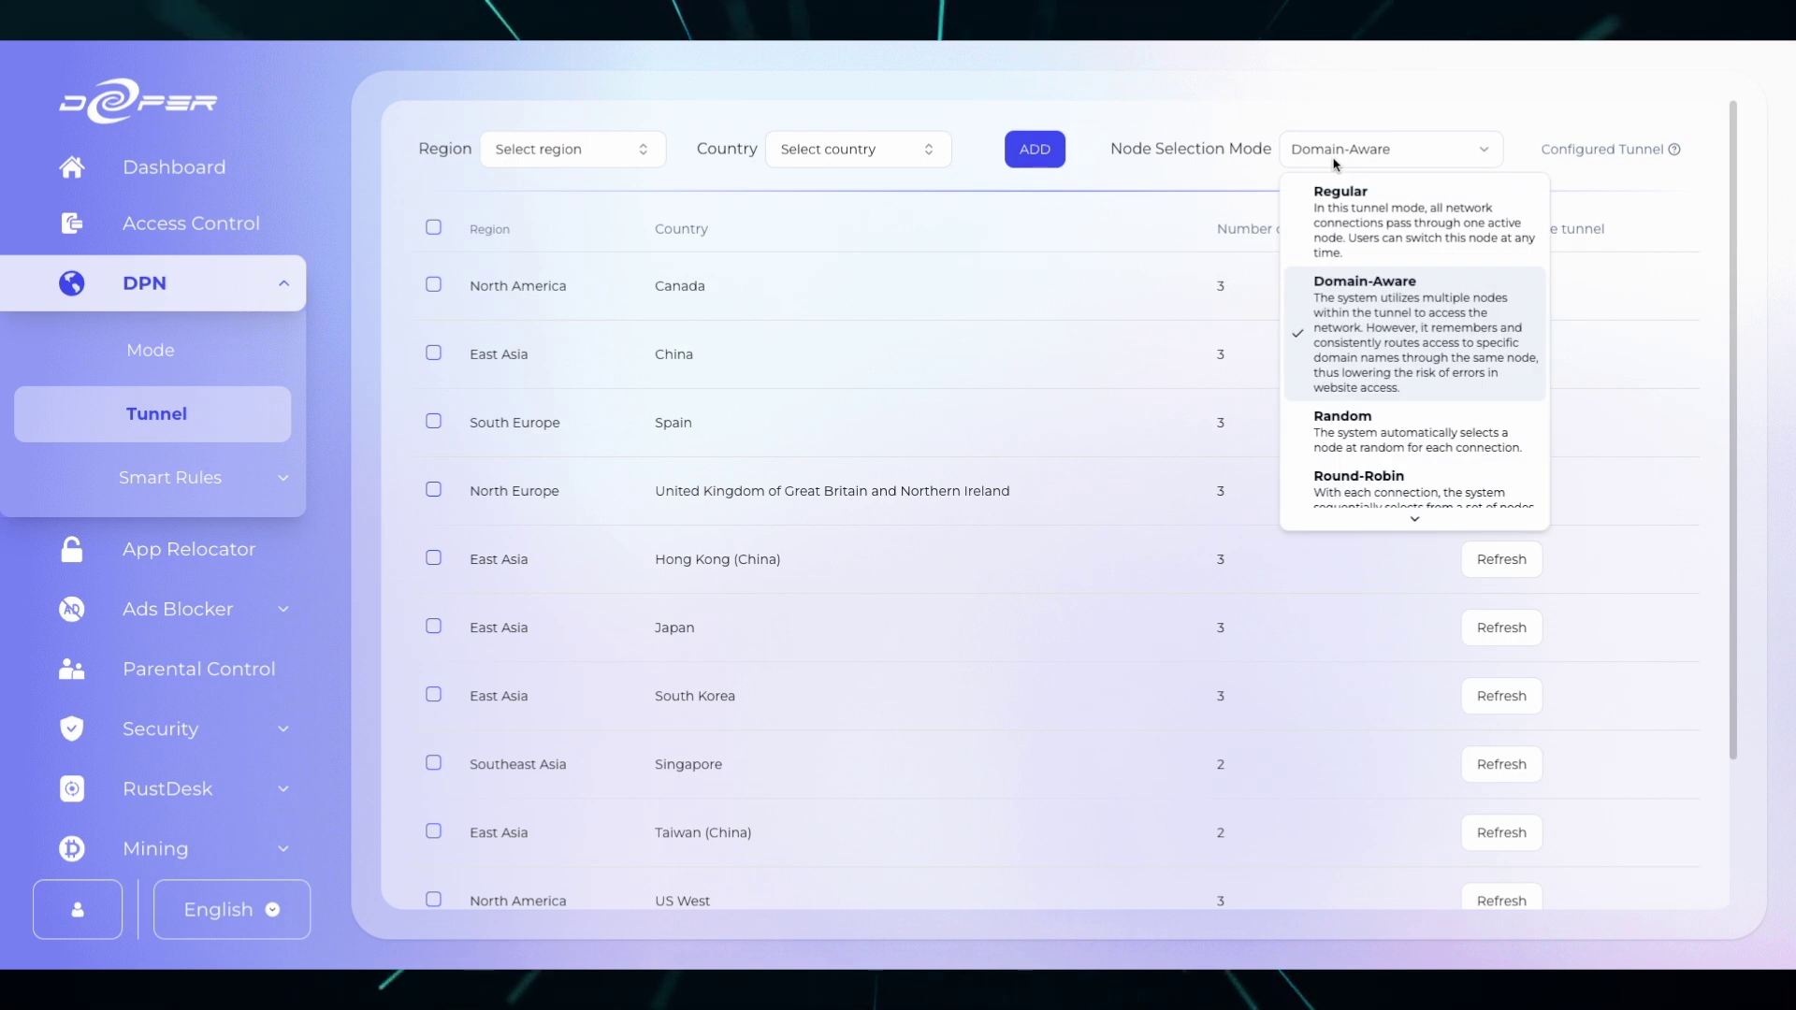
{"action": "scroll", "coordinate": [1376, 353], "scroll_direction": "down", "scroll_amount": 1}
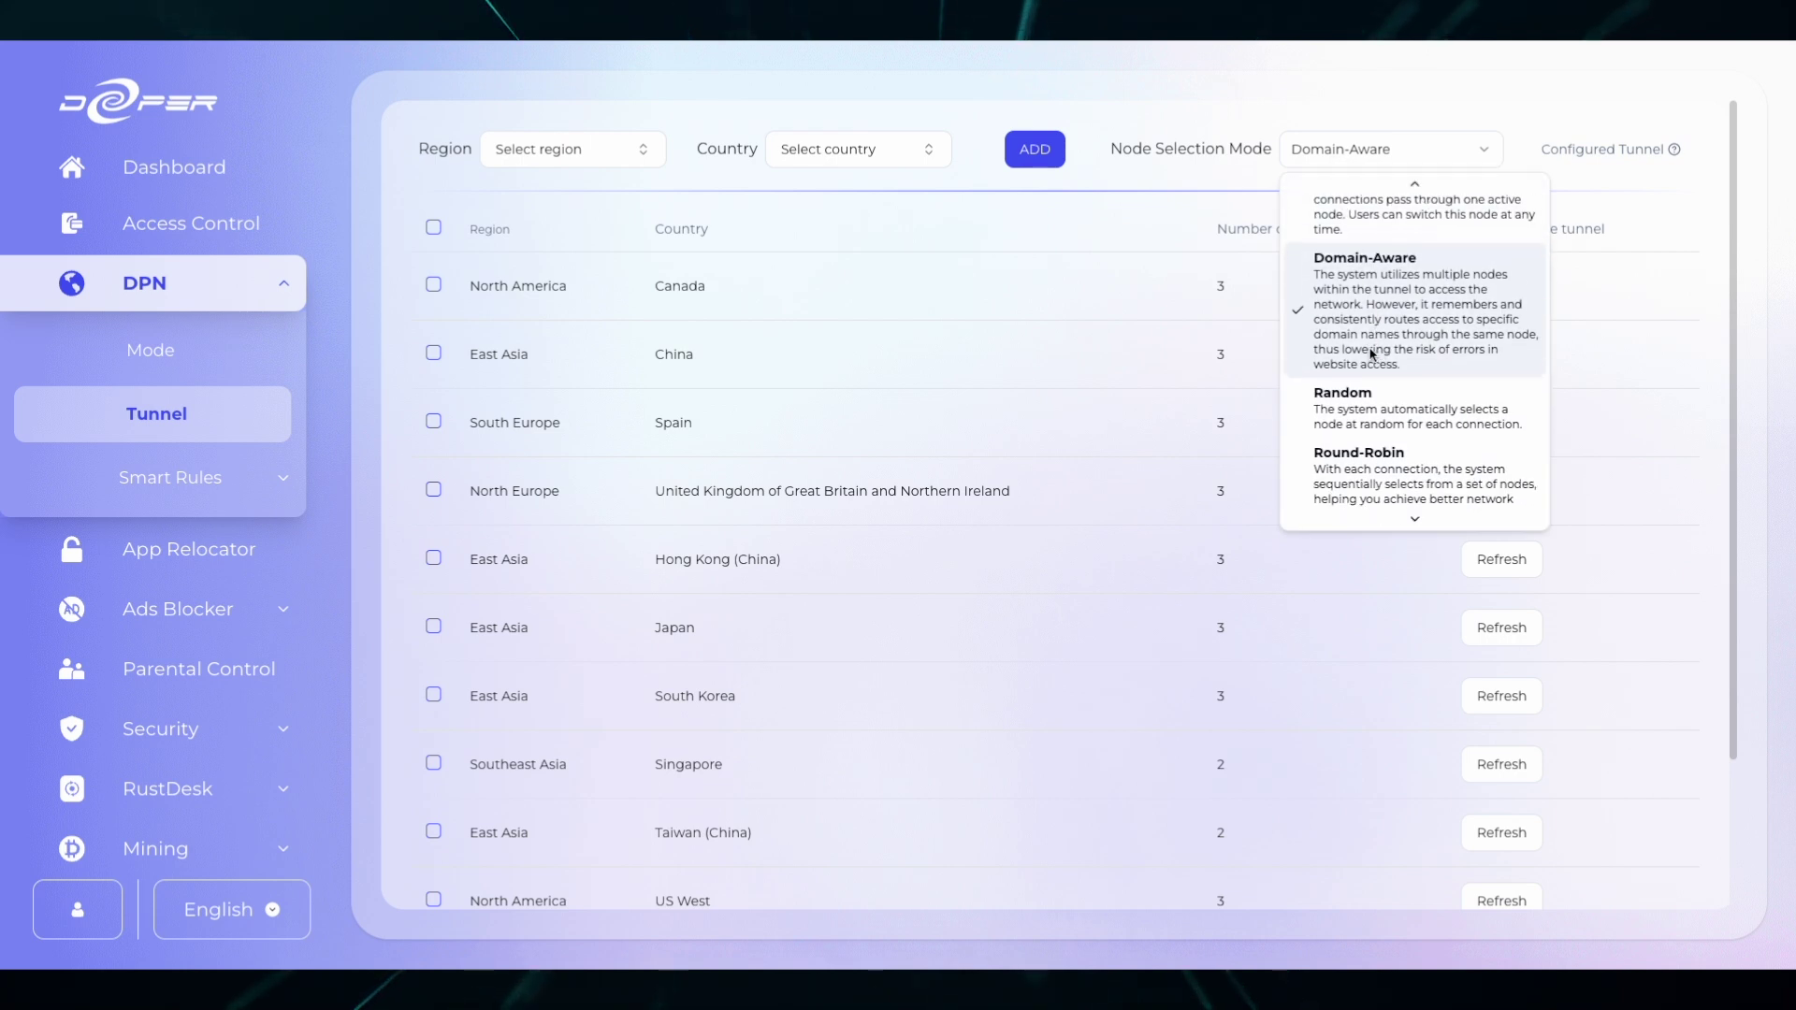
{"action": "left_click", "coordinate": [1050, 321]}
{"action": "left_click", "coordinate": [190, 480]}
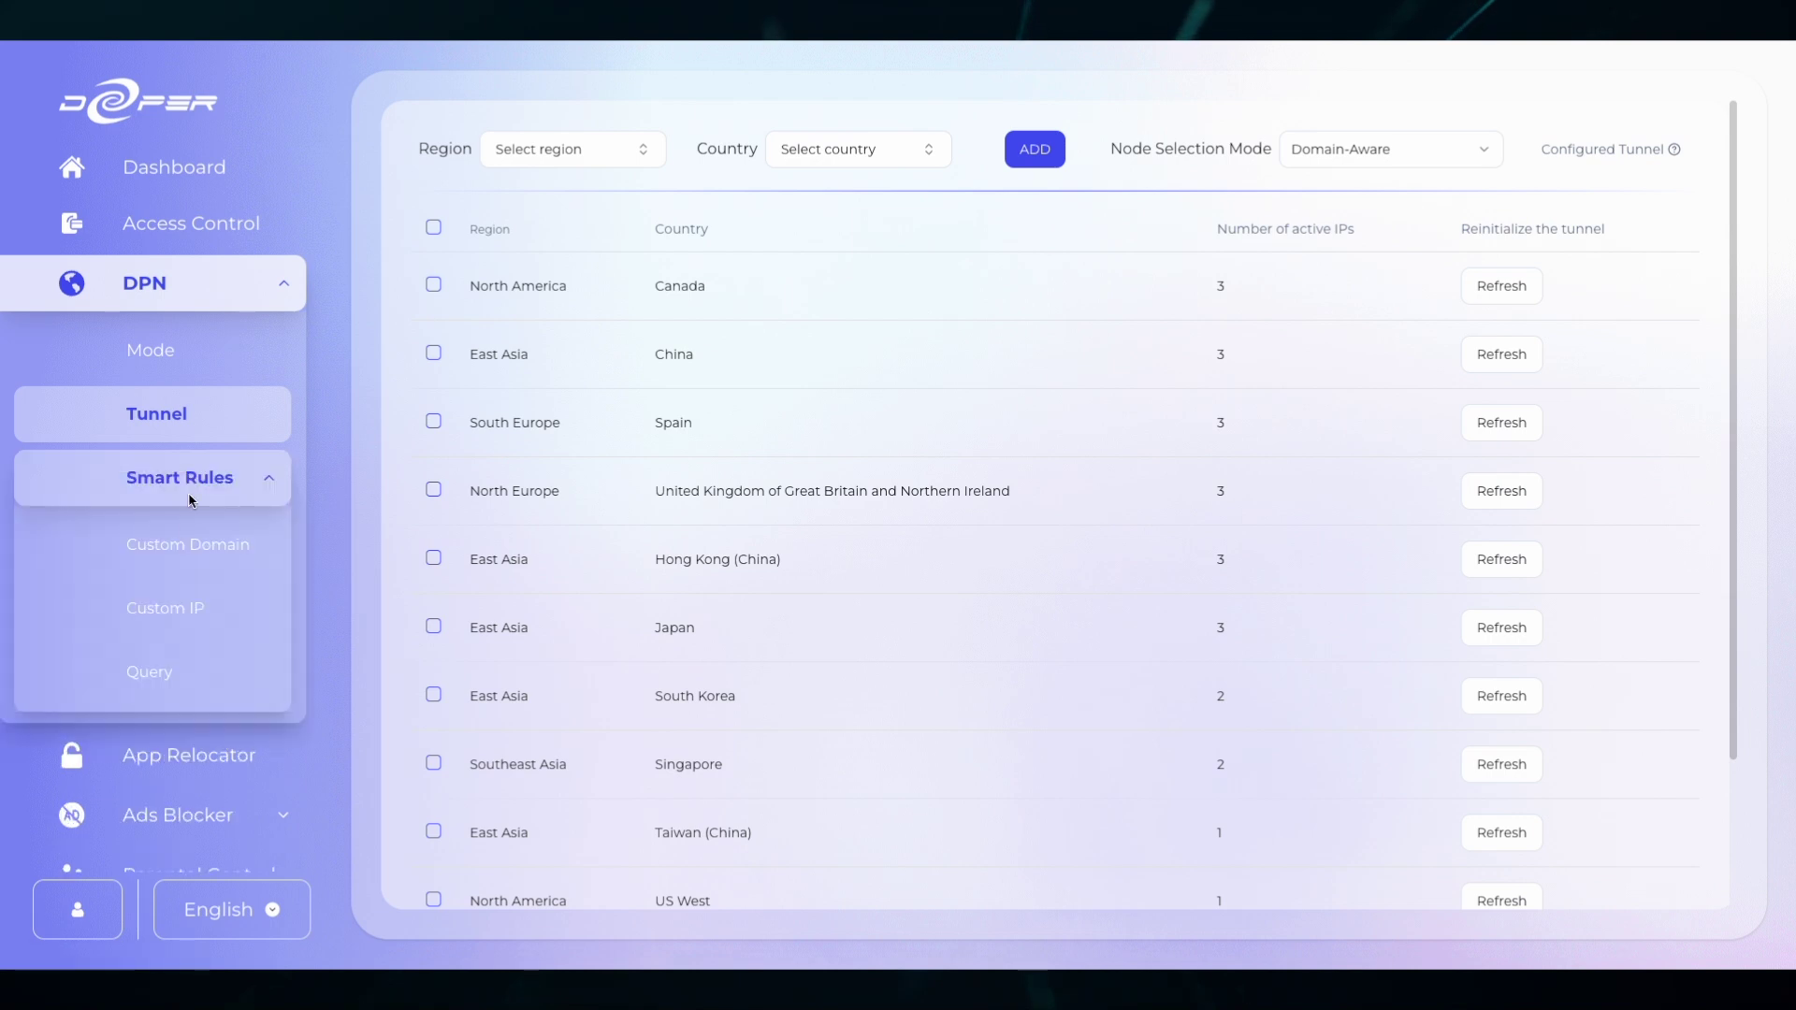
In Custom Domain, enter google.com as a smart route domain via East Asia - Japan
{"action": "left_click", "coordinate": [183, 544]}
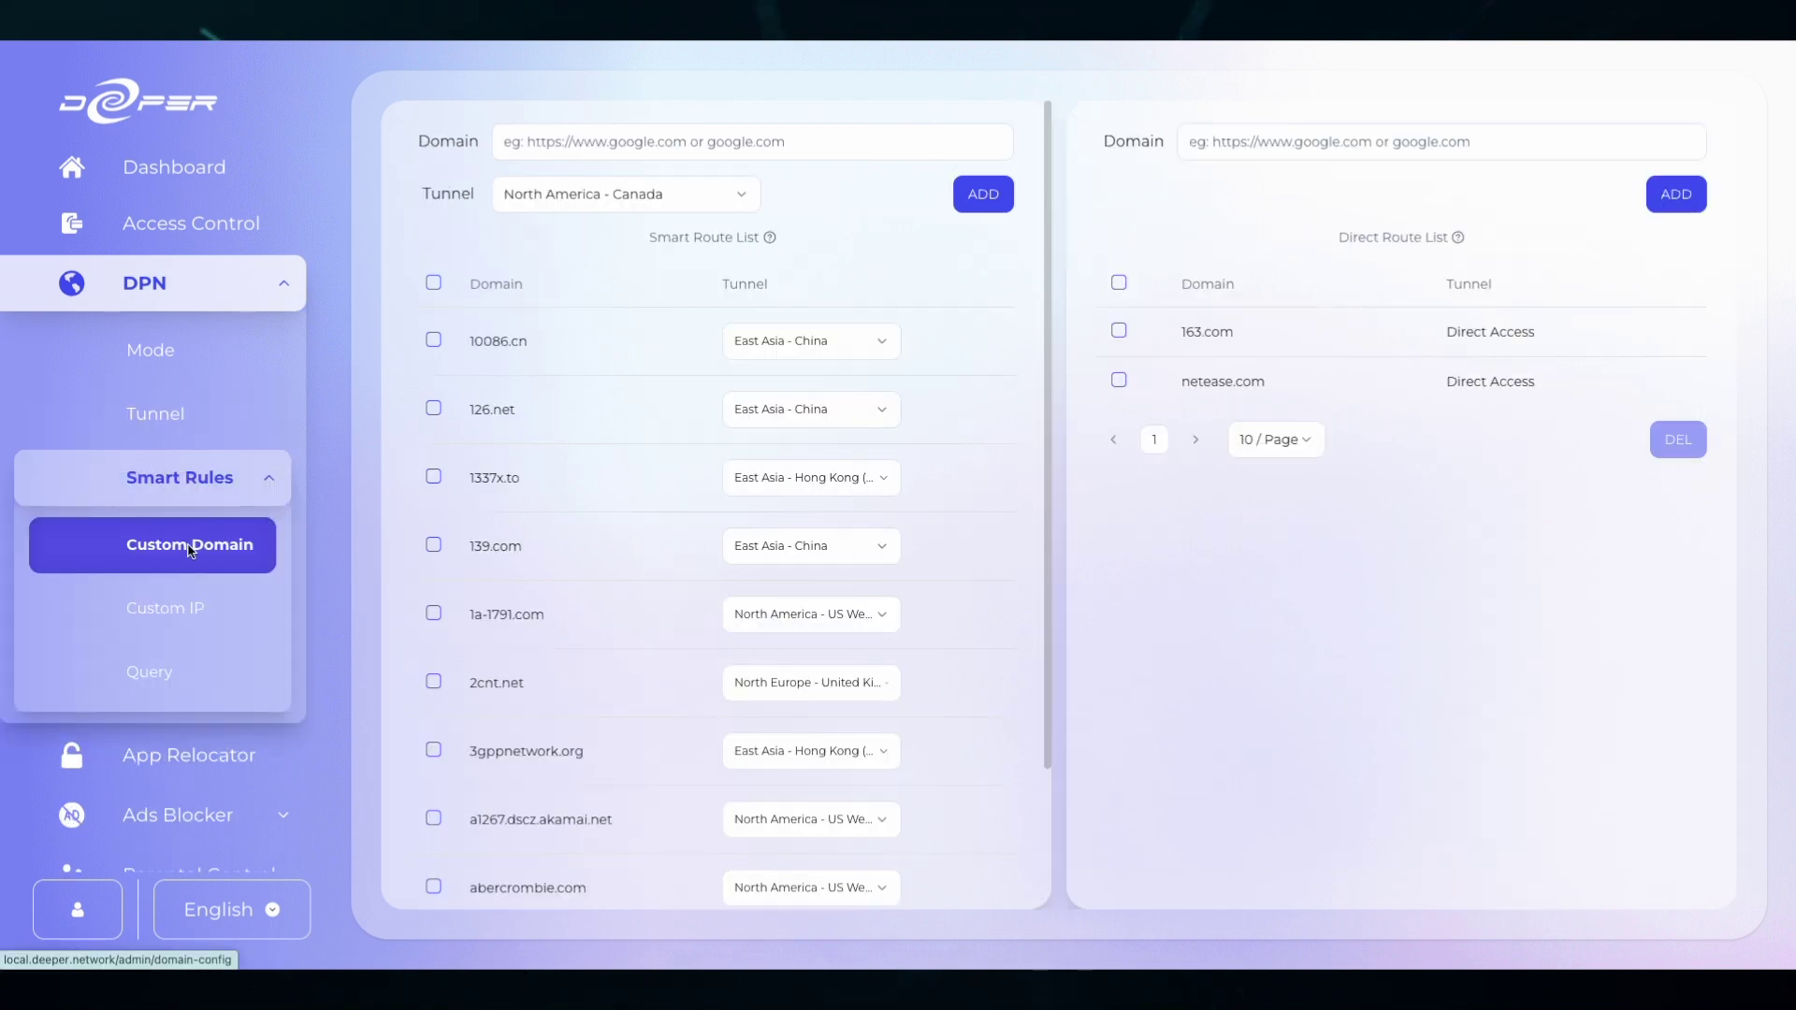
{"action": "left_click", "coordinate": [566, 157]}
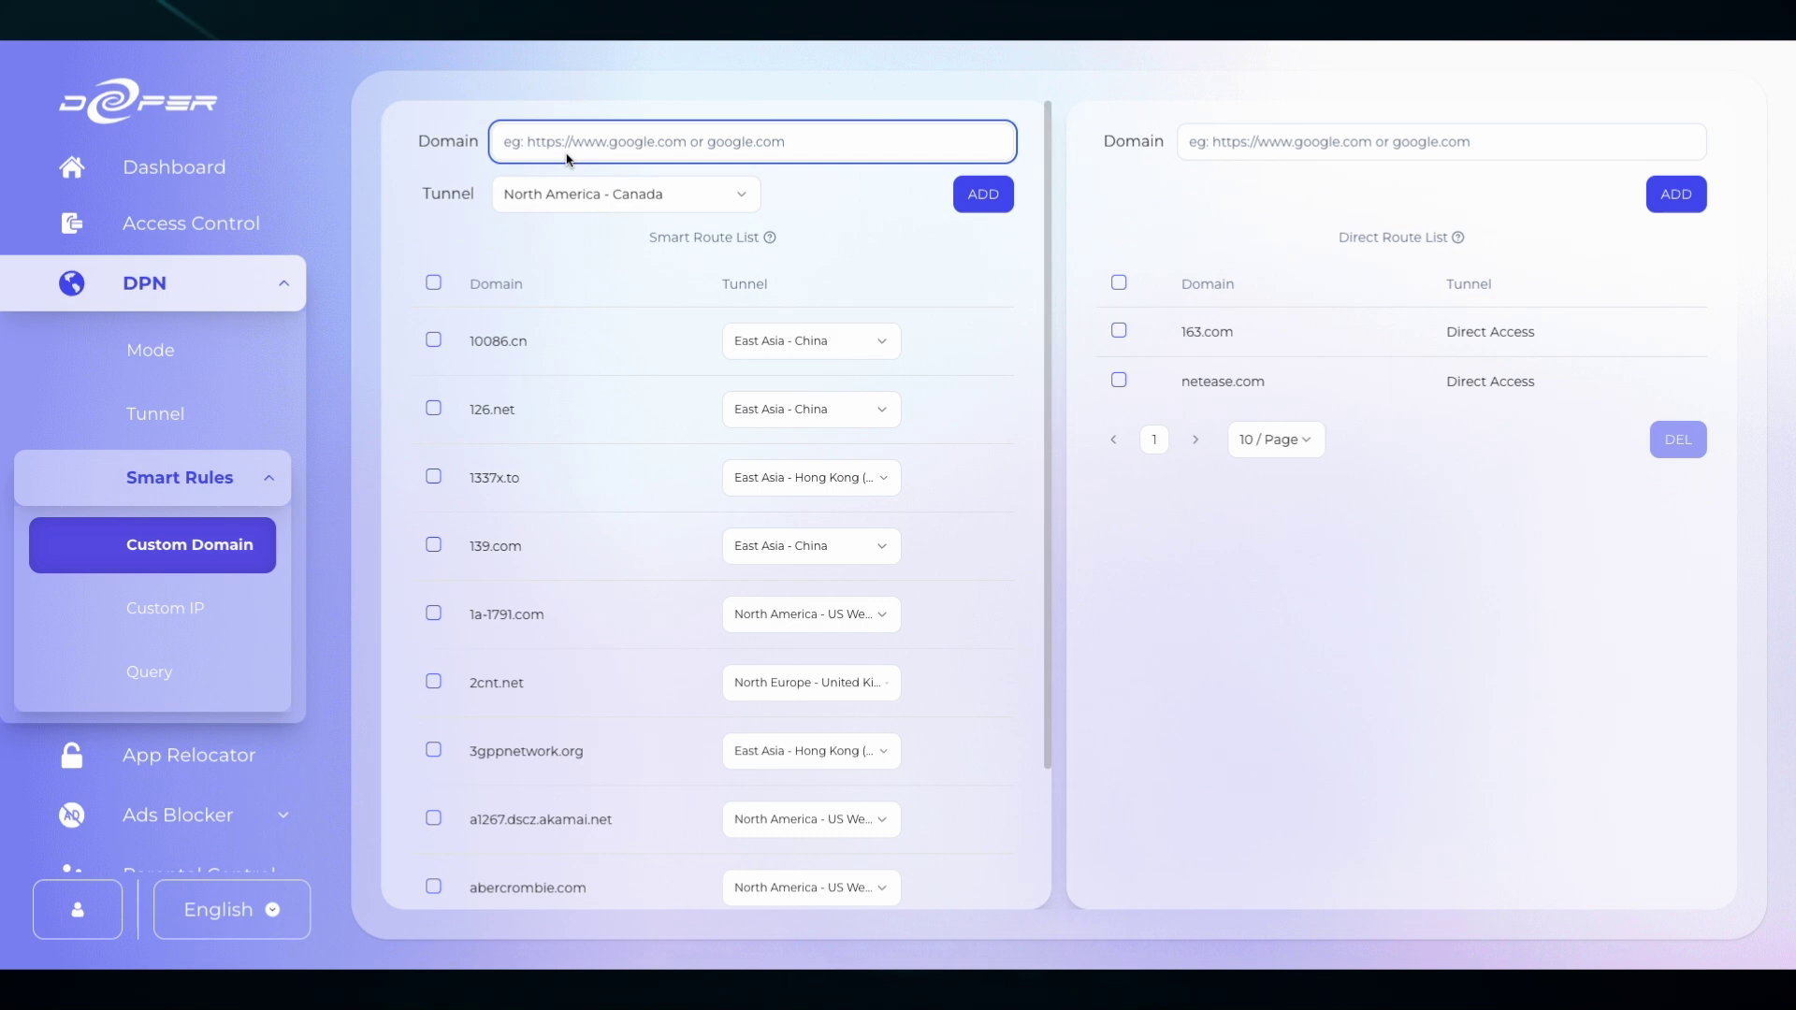
{"action": "type", "text": "google.com"}
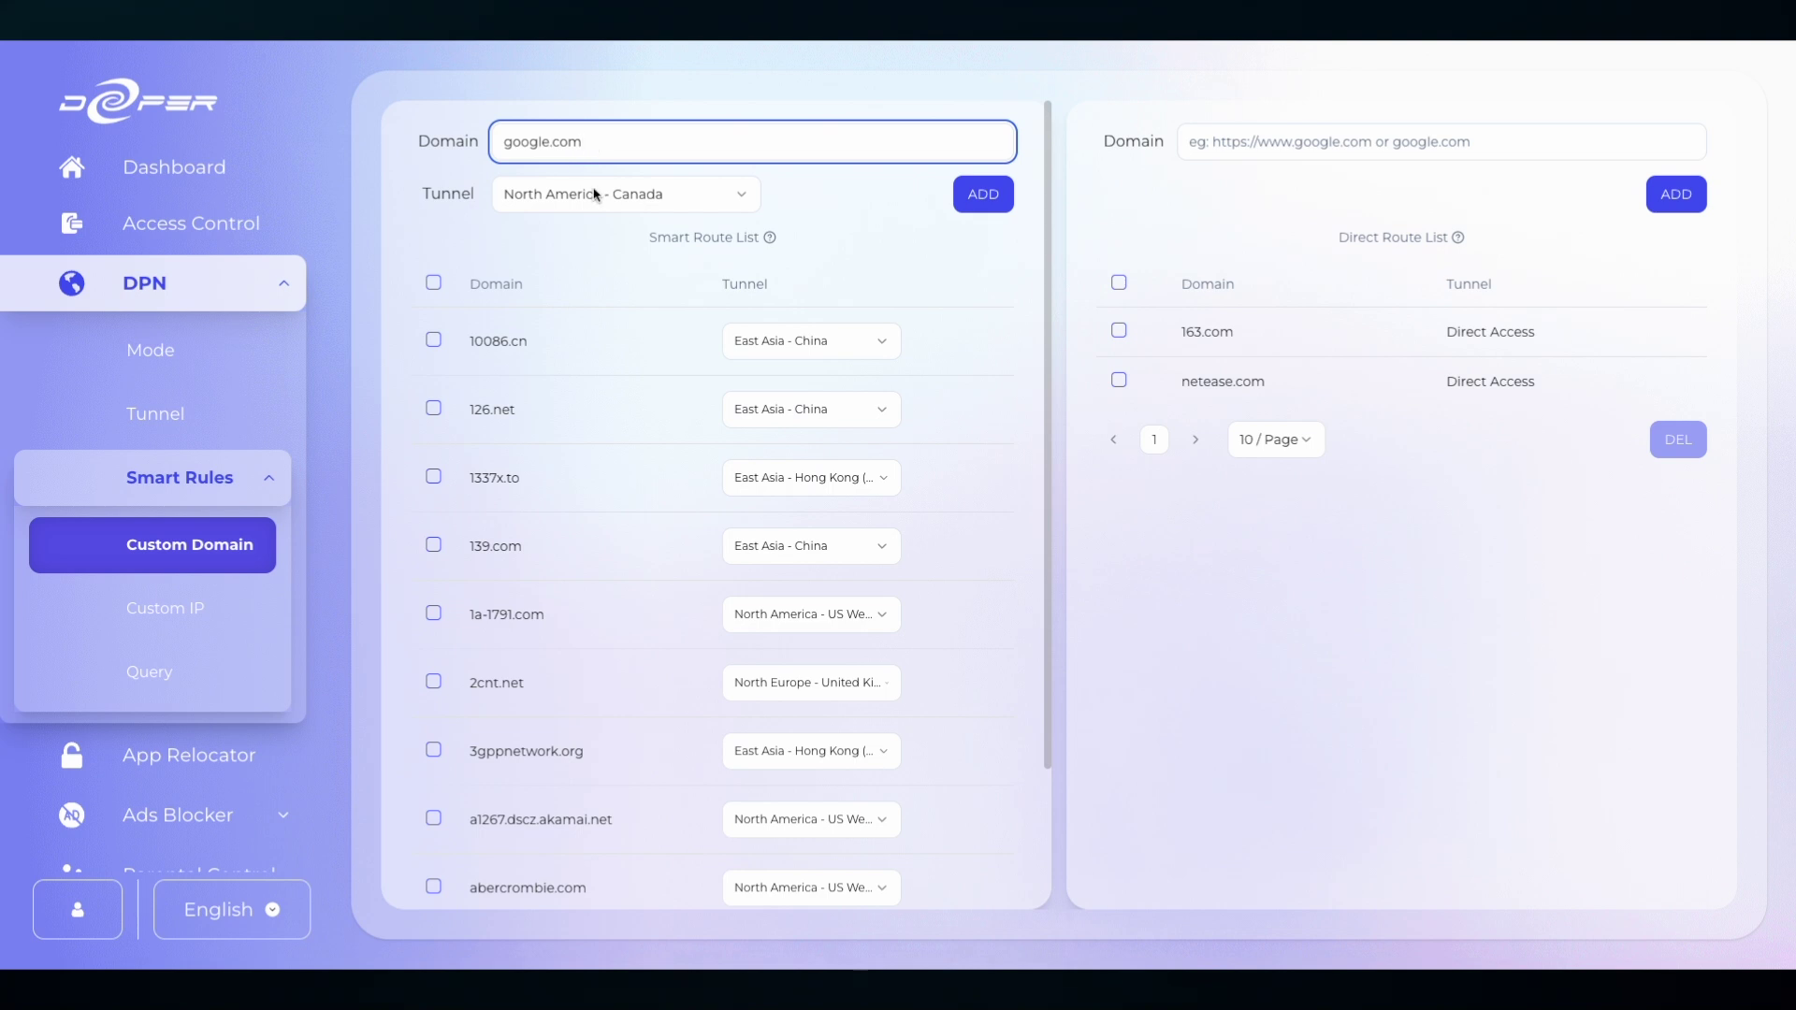
{"action": "left_click", "coordinate": [593, 192]}
{"action": "left_click", "coordinate": [599, 384]}
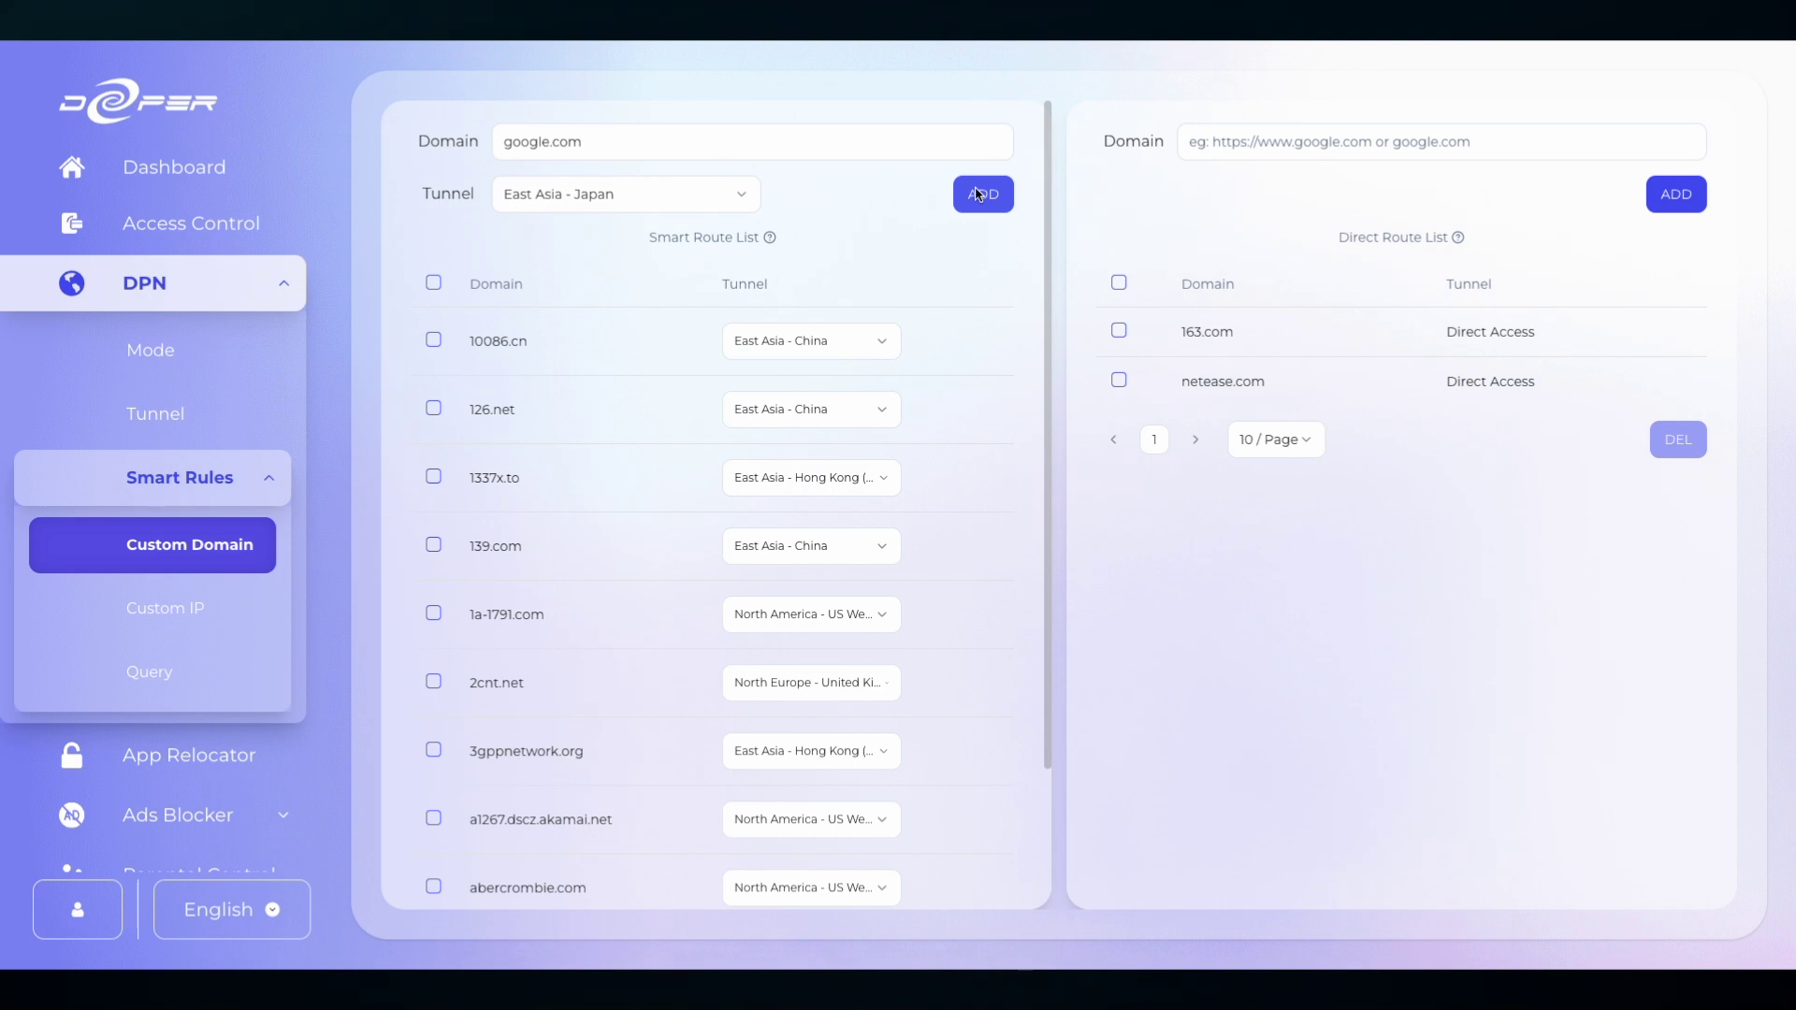
Select the Direct Route Domain field, then move on to the Custom IP rules
{"action": "left_click", "coordinate": [1230, 142]}
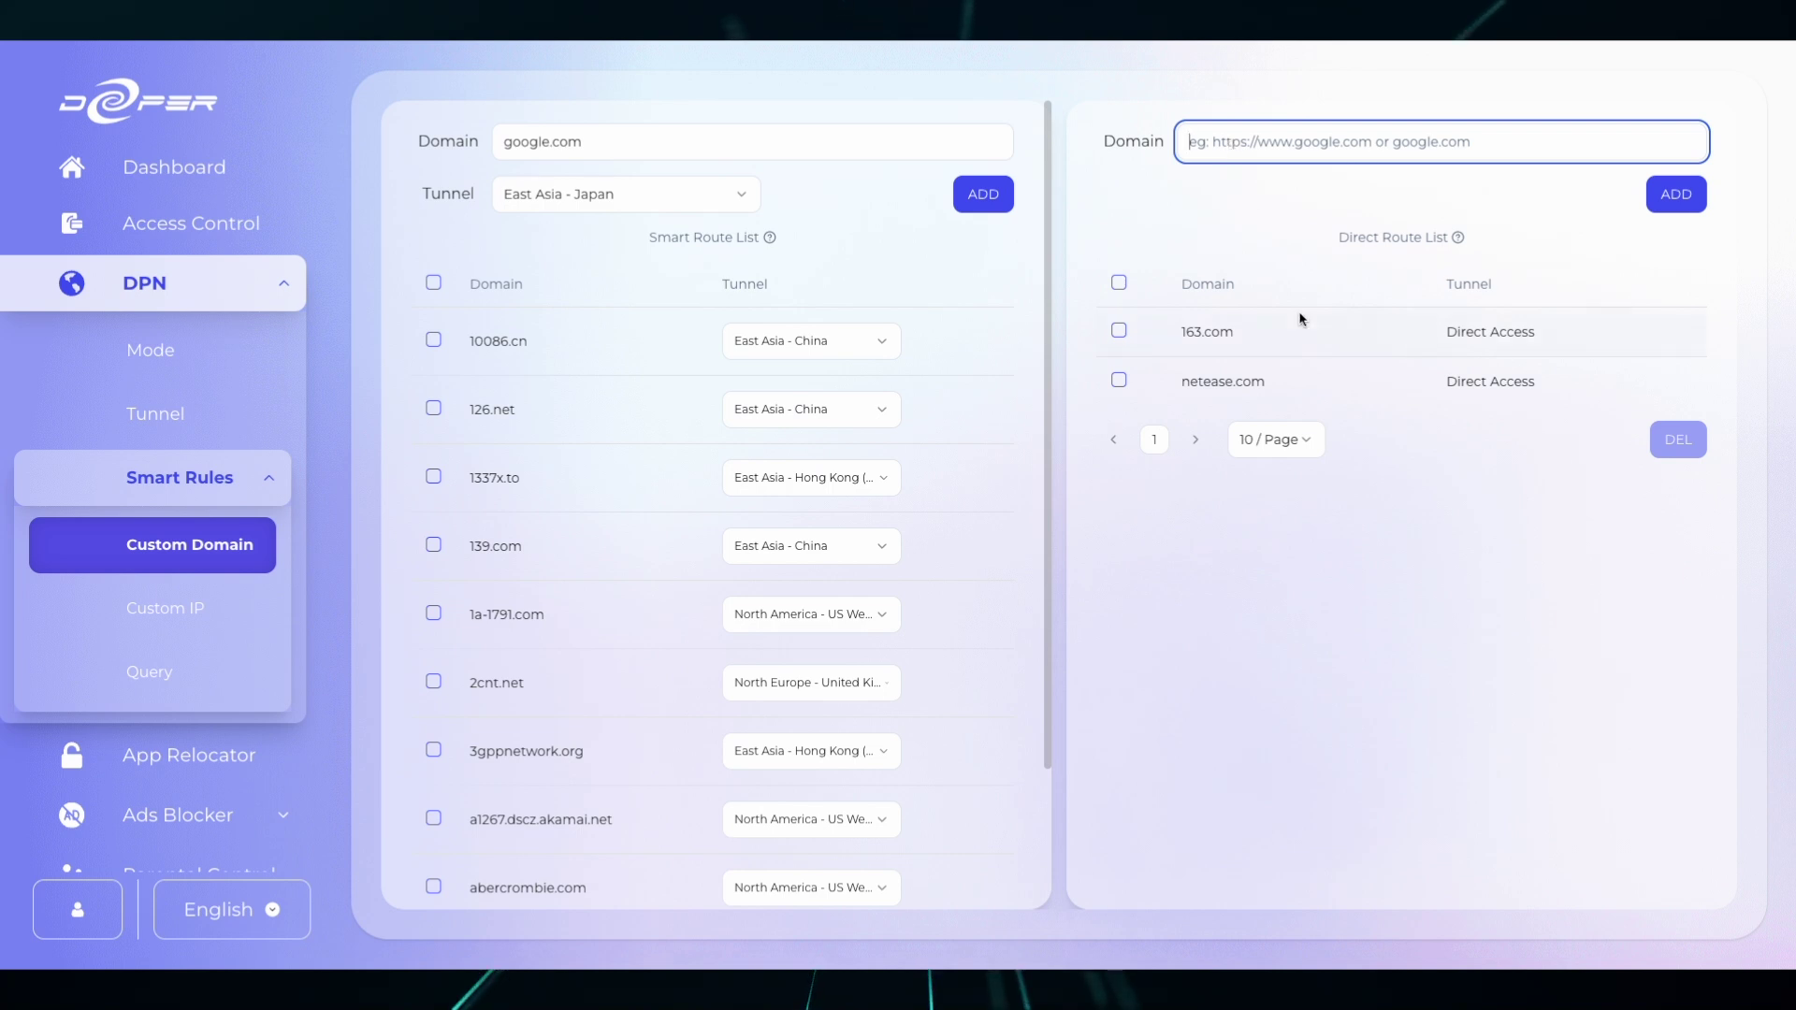
{"action": "mouse_move", "coordinate": [1357, 243]}
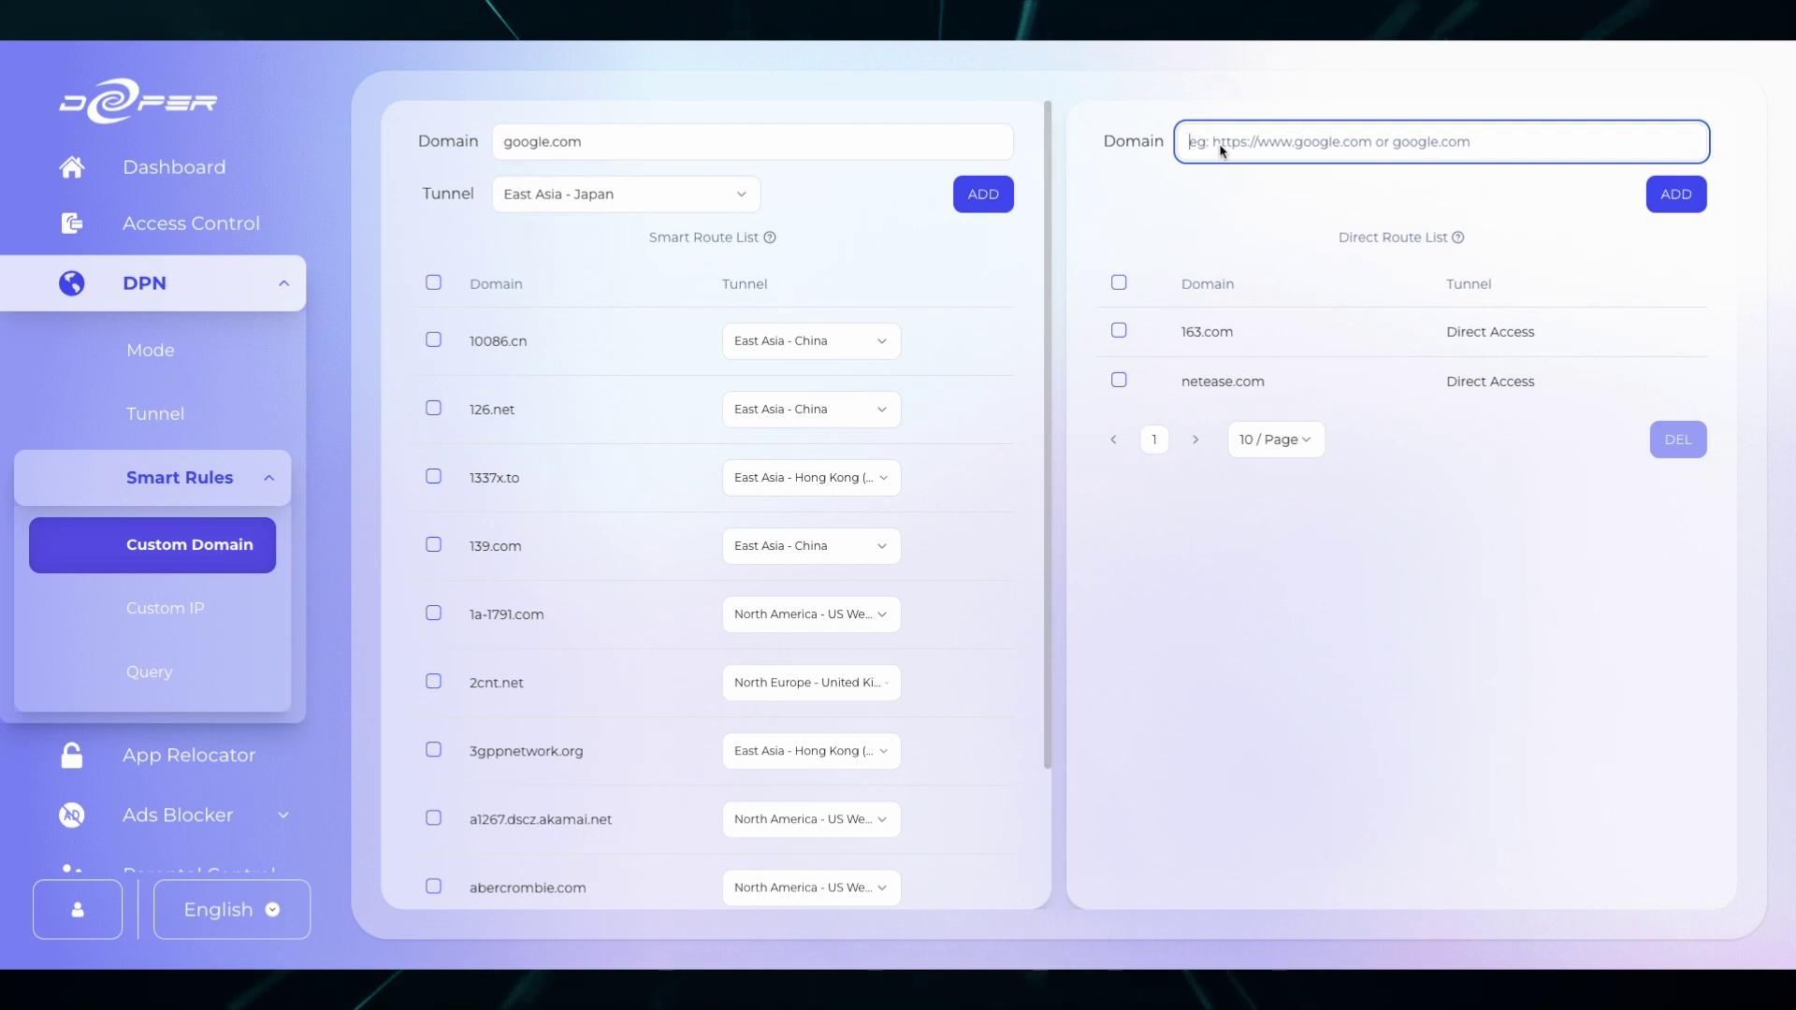
{"action": "left_click", "coordinate": [178, 615]}
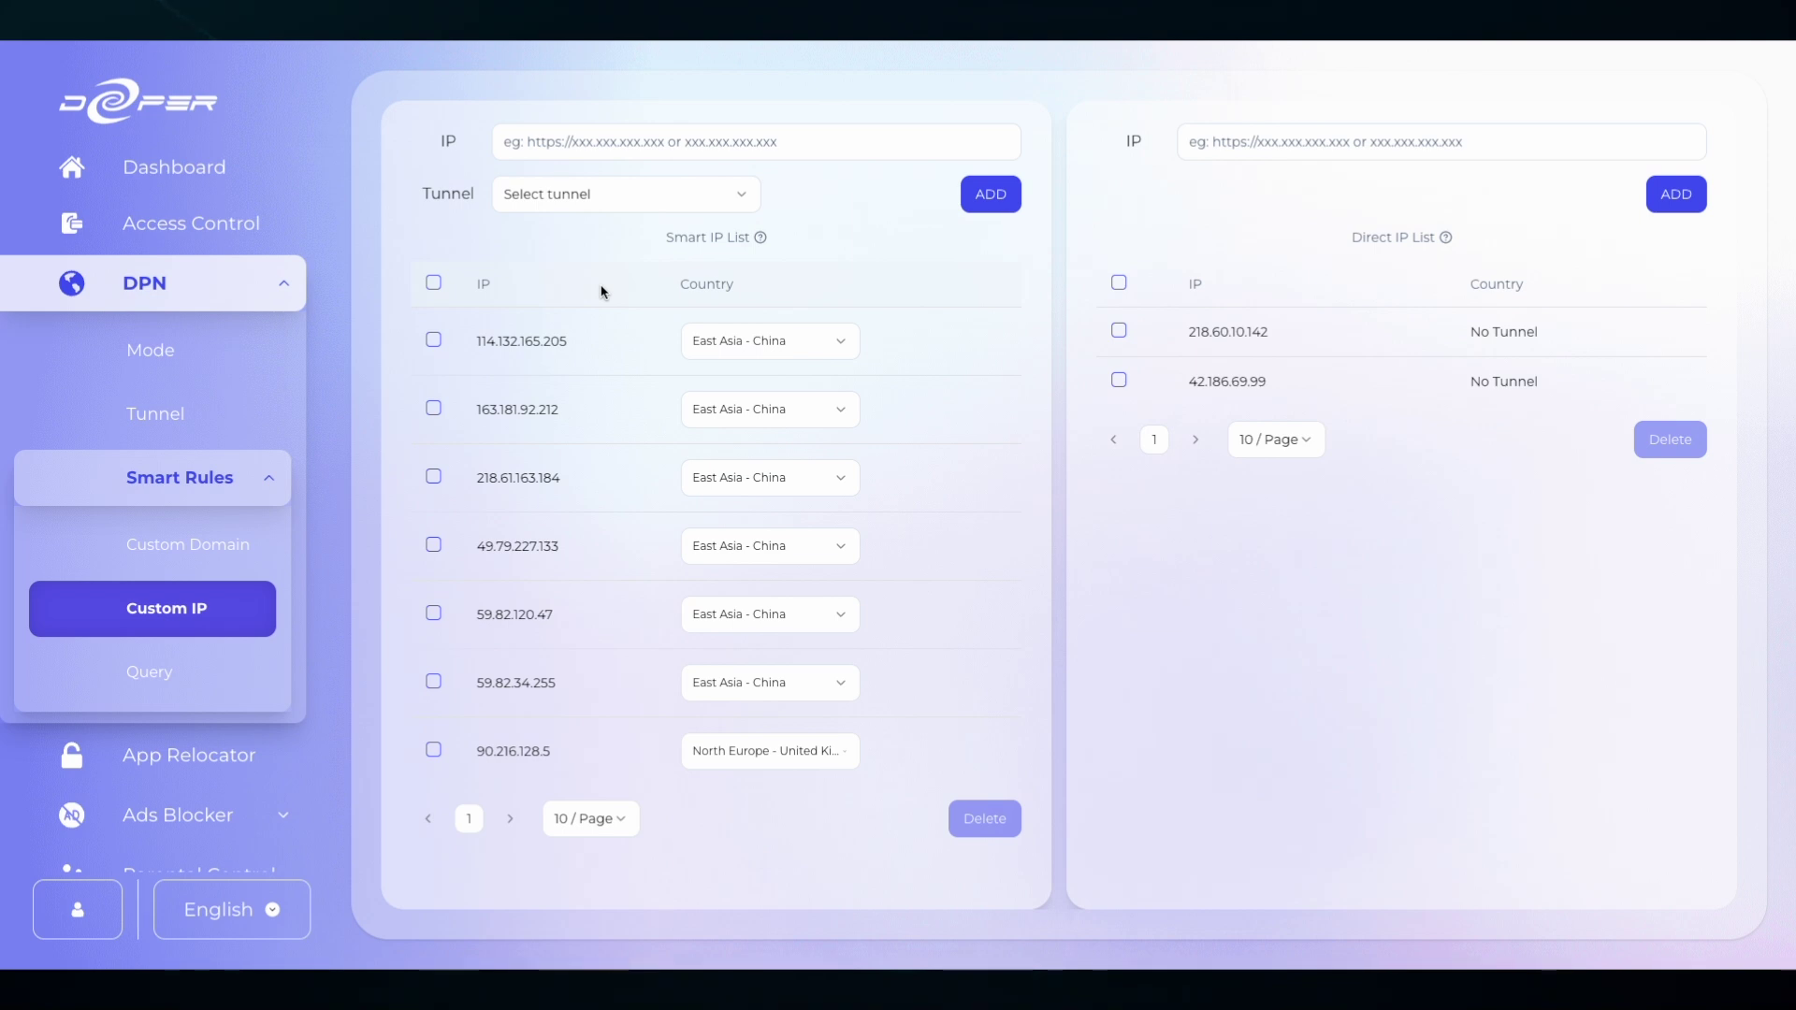
Look through the Custom IP tunnel options without choosing one, then select the Direct IP field
{"action": "left_click", "coordinate": [570, 200]}
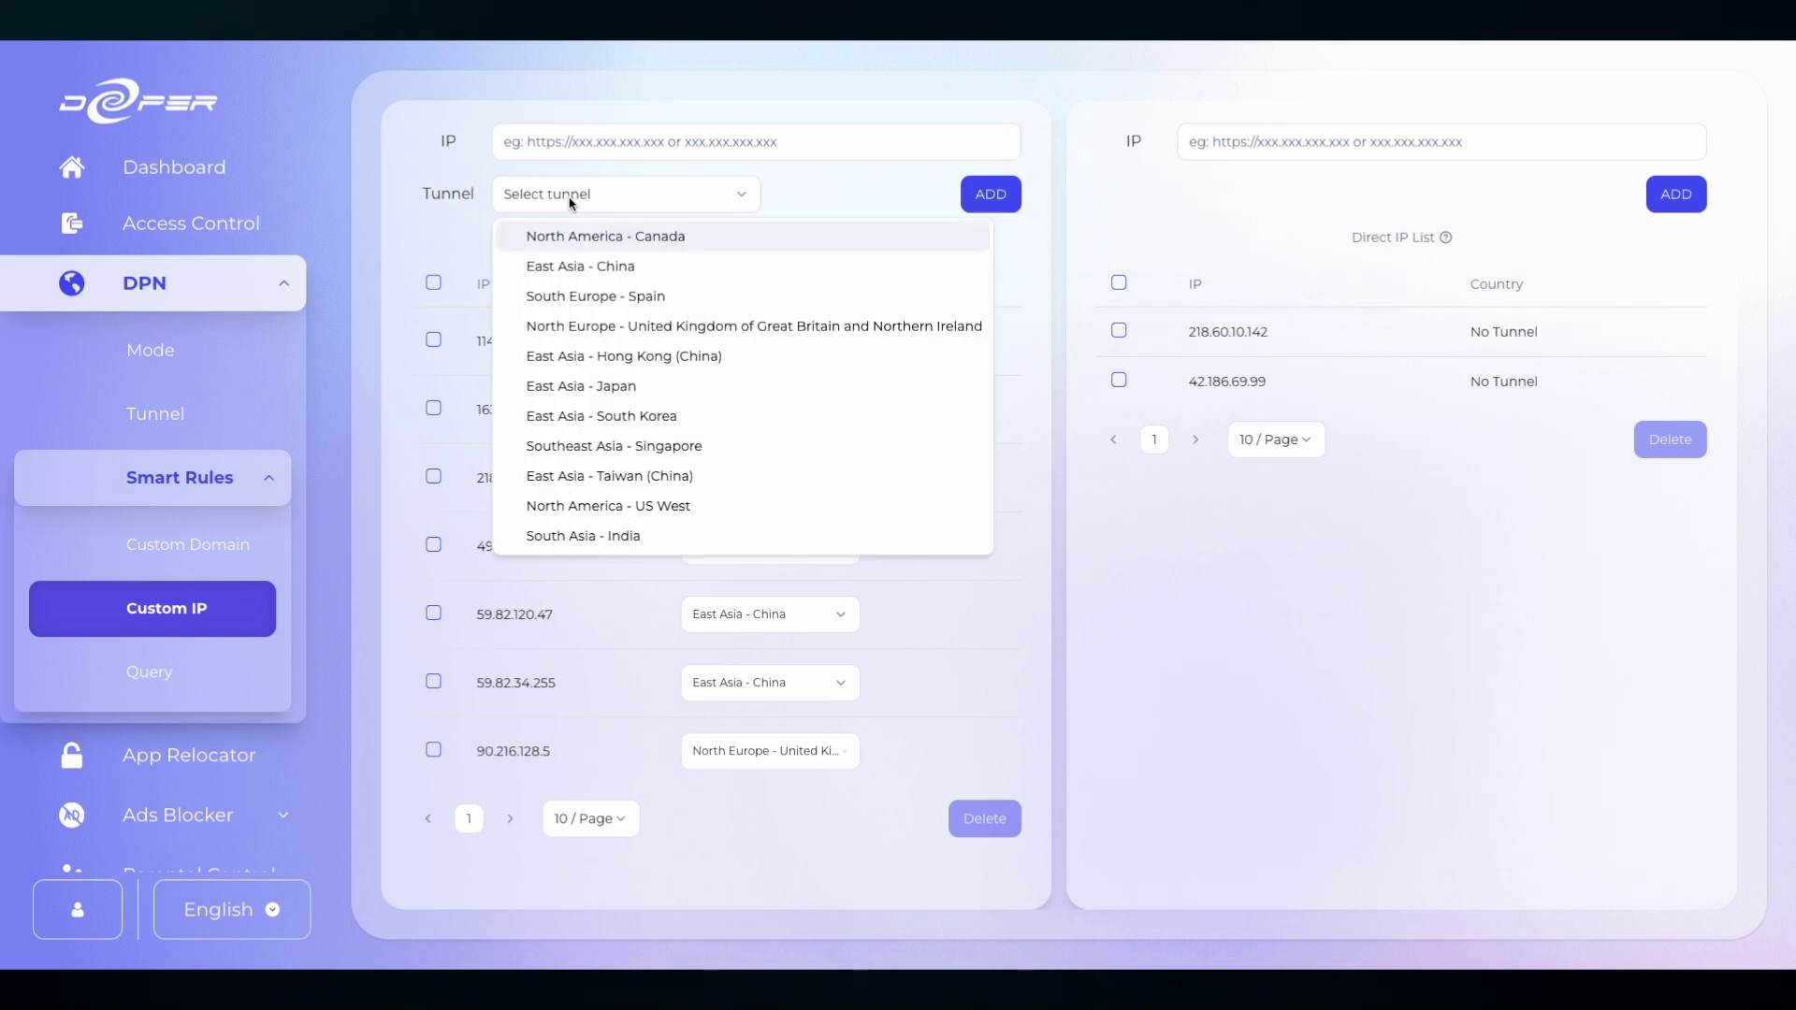
{"action": "left_click", "coordinate": [456, 201]}
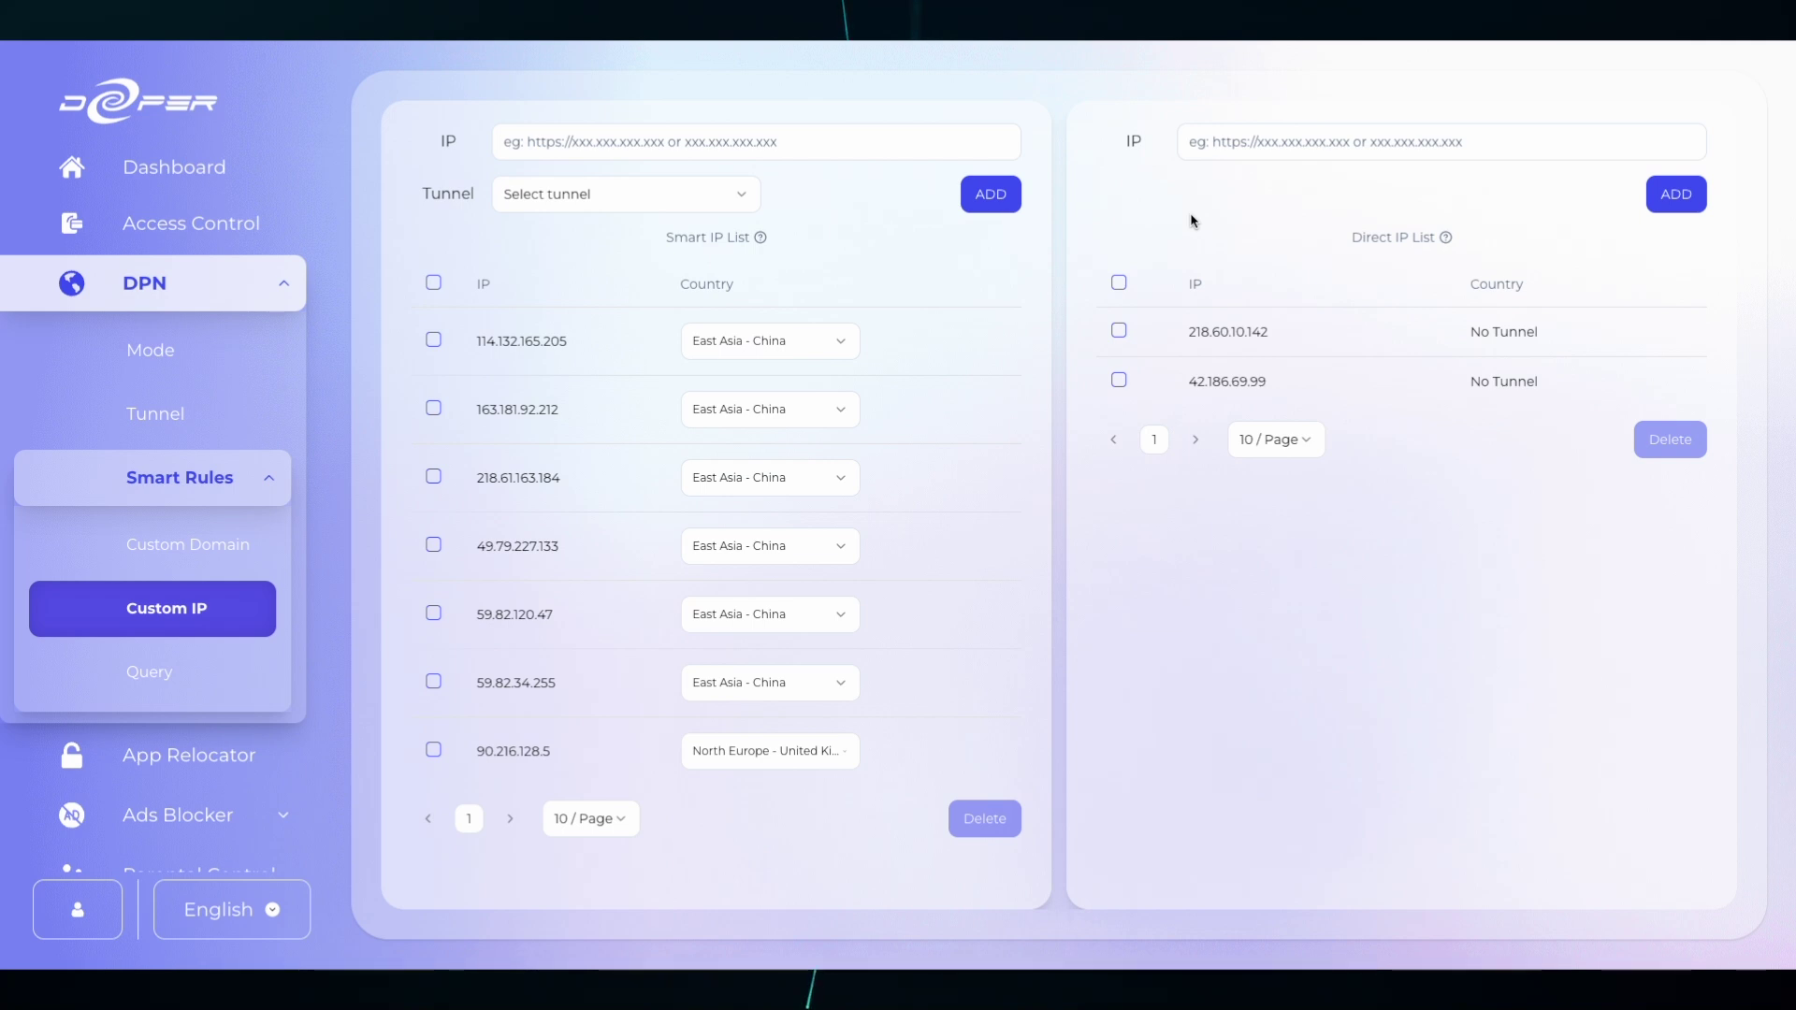
{"action": "left_click", "coordinate": [1218, 159]}
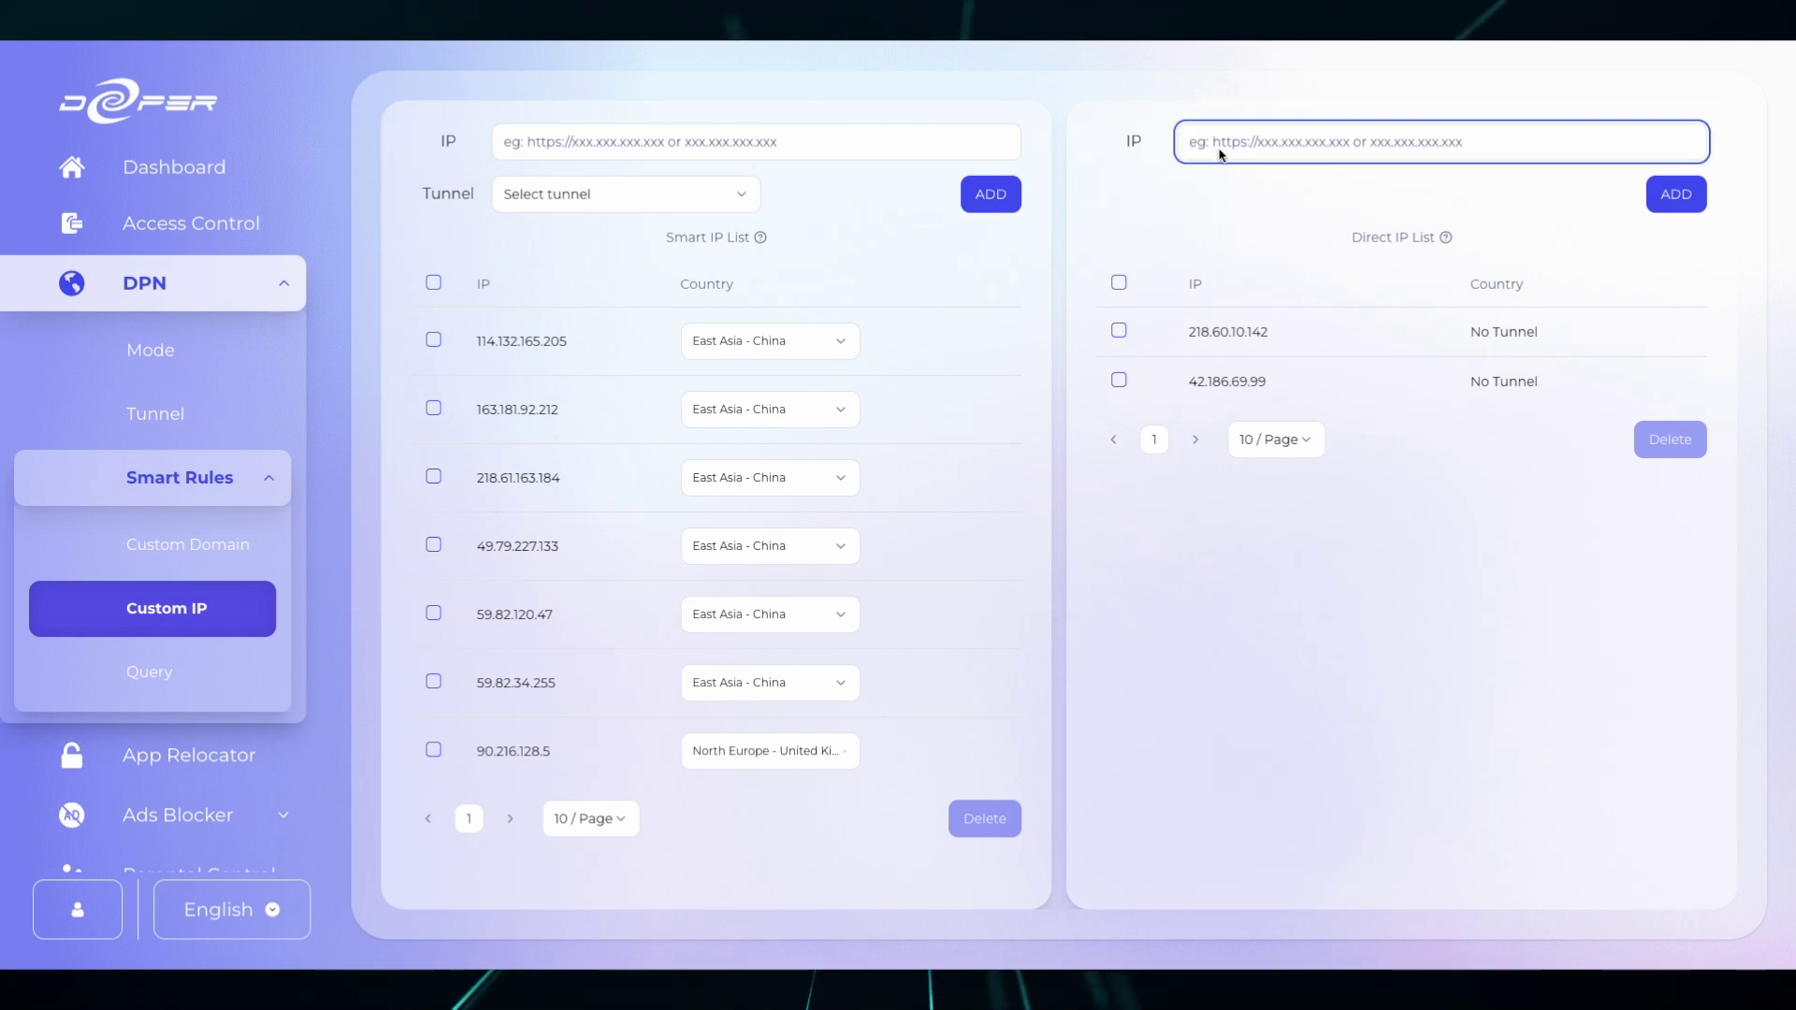
Query google.com's route (US West), then clear the result and collapse Smart Rules
{"action": "left_click", "coordinate": [149, 672]}
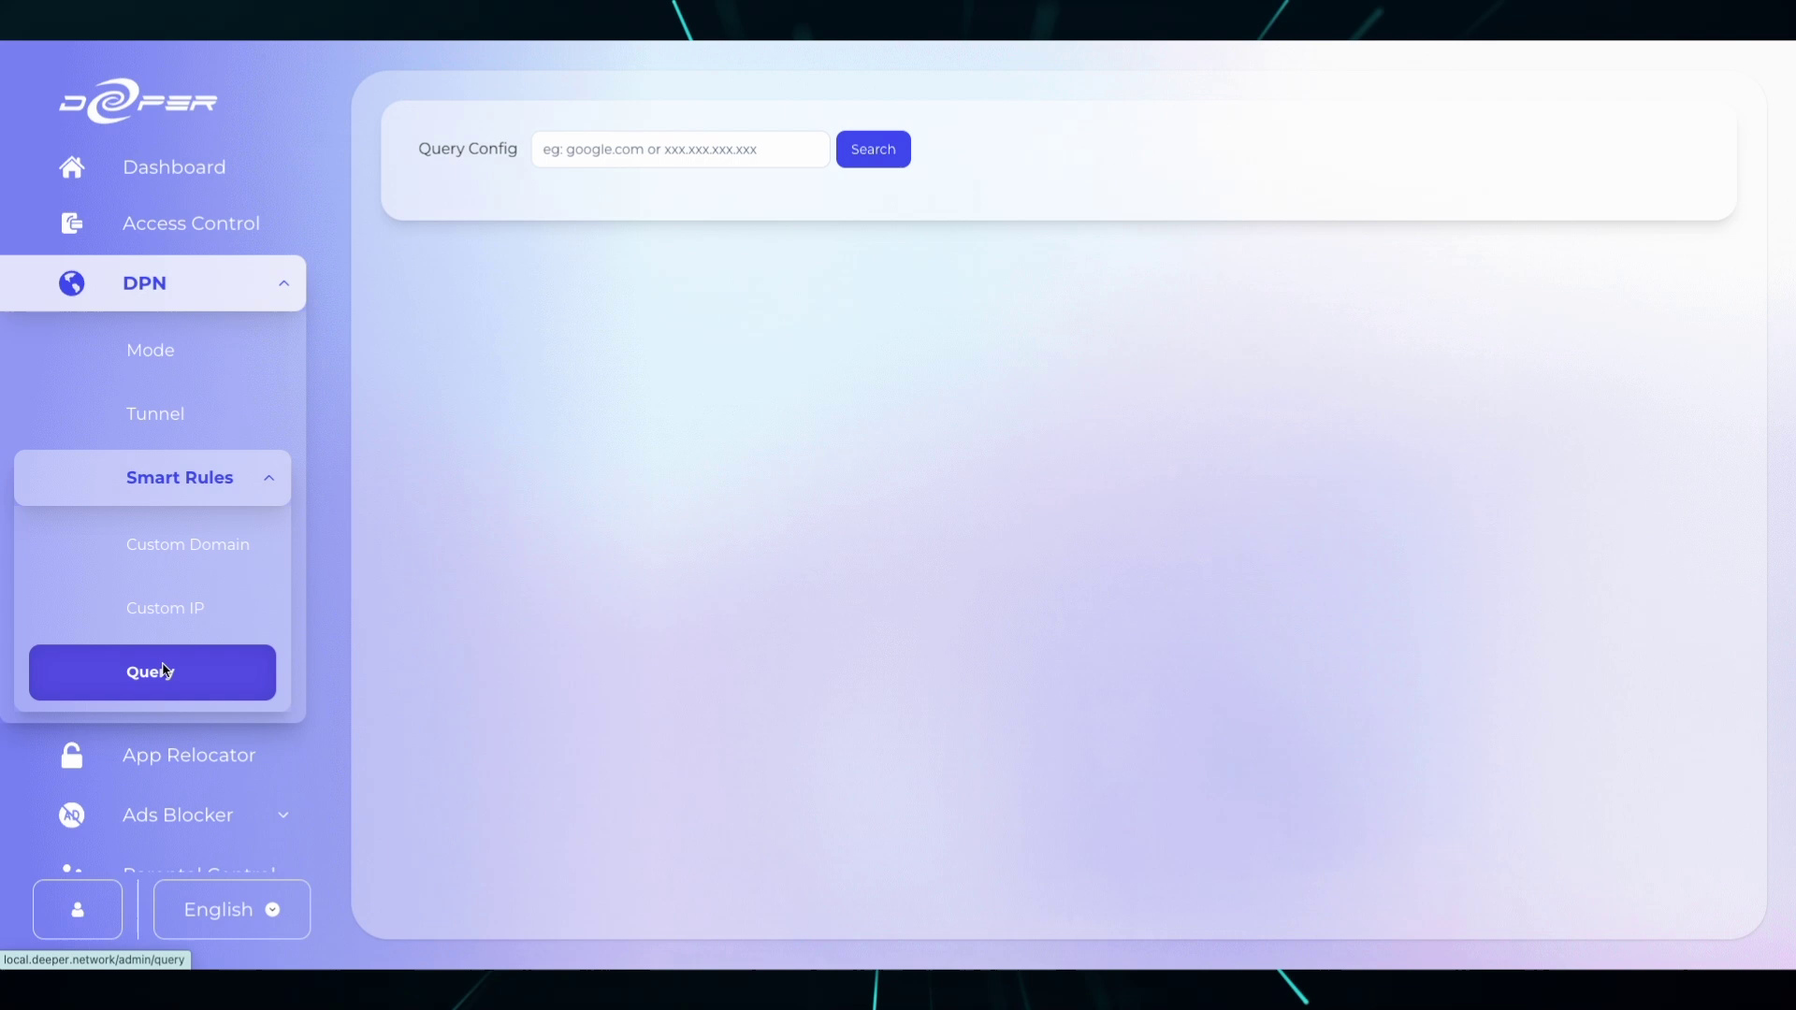
{"action": "left_click", "coordinate": [599, 160]}
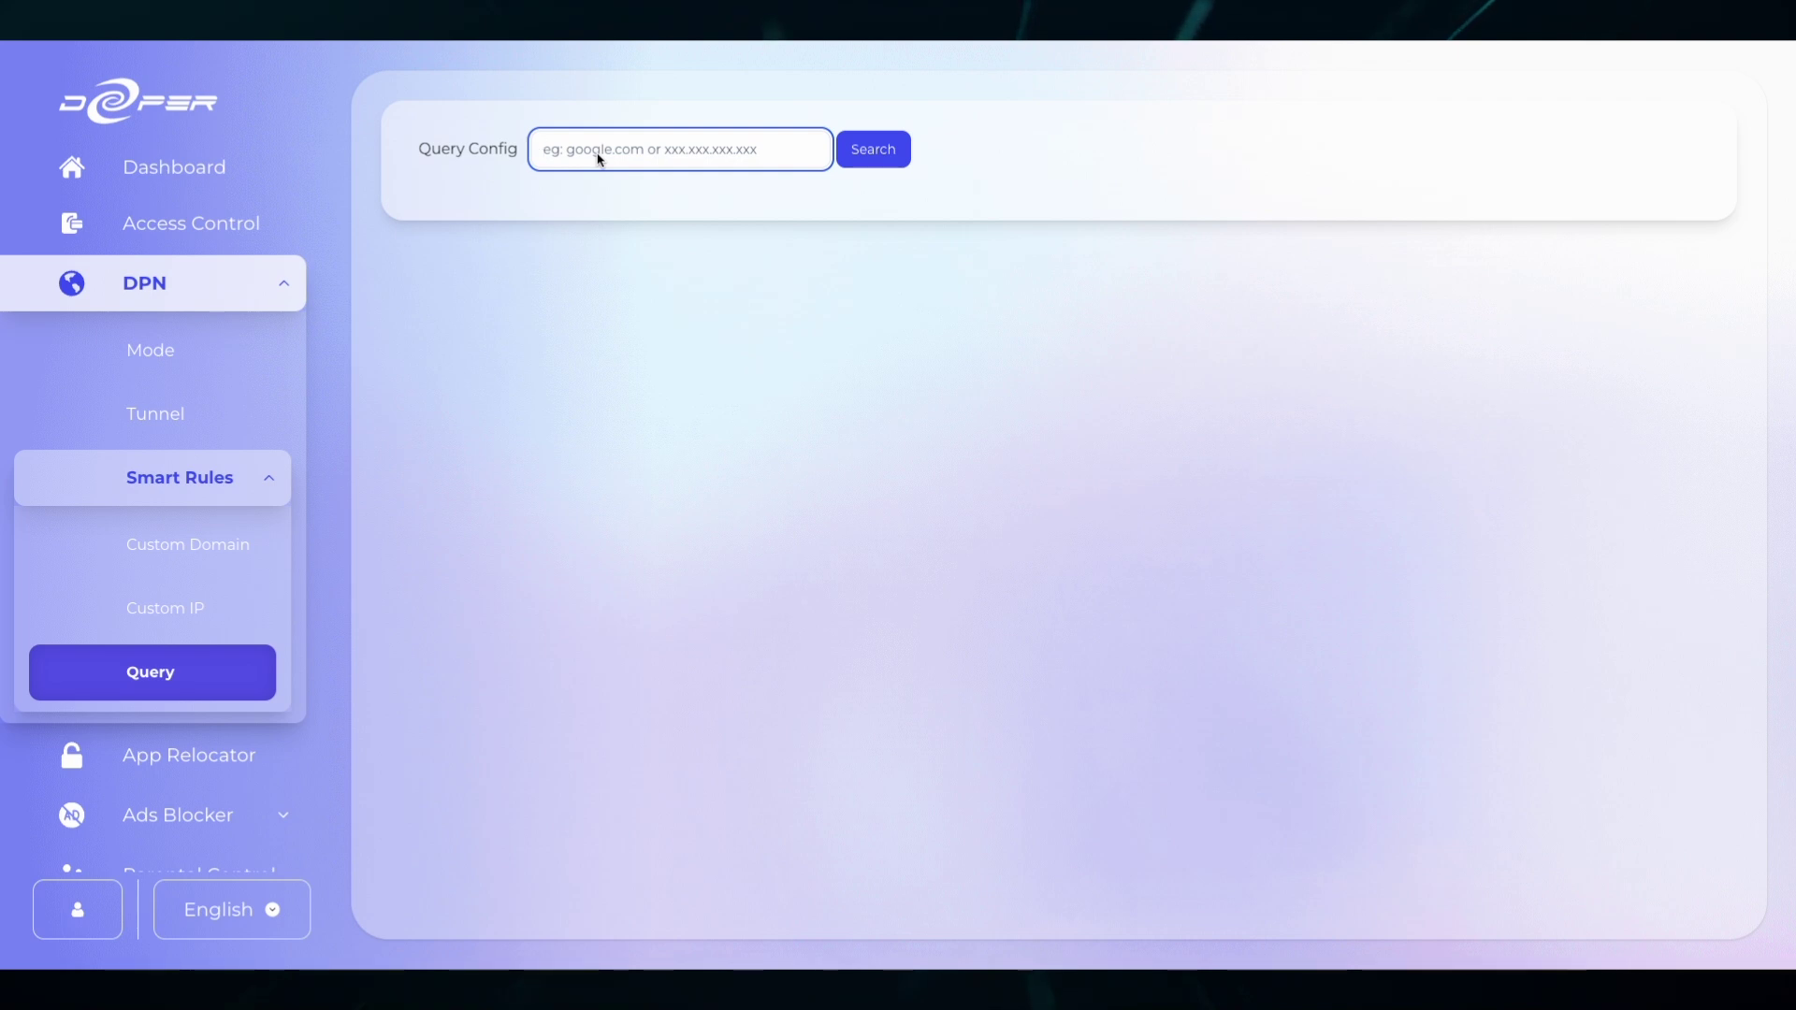
{"action": "type", "text": "g"}
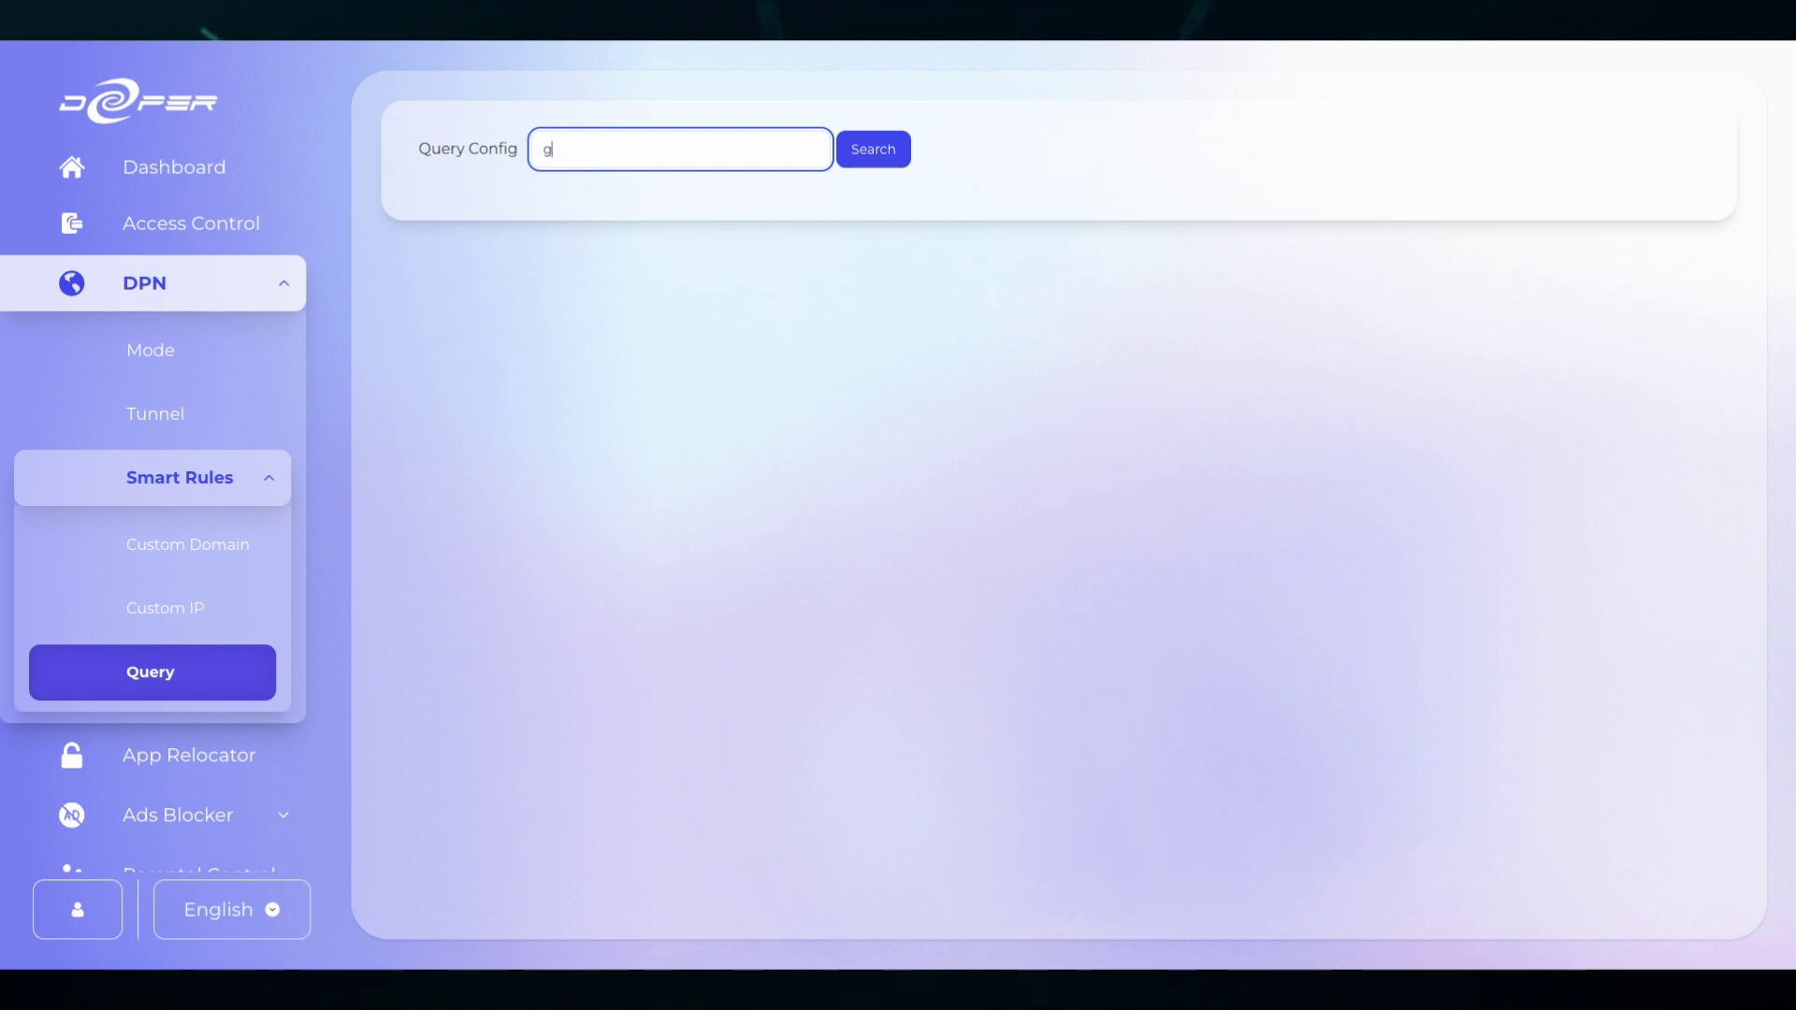
{"action": "type", "text": "oogle"}
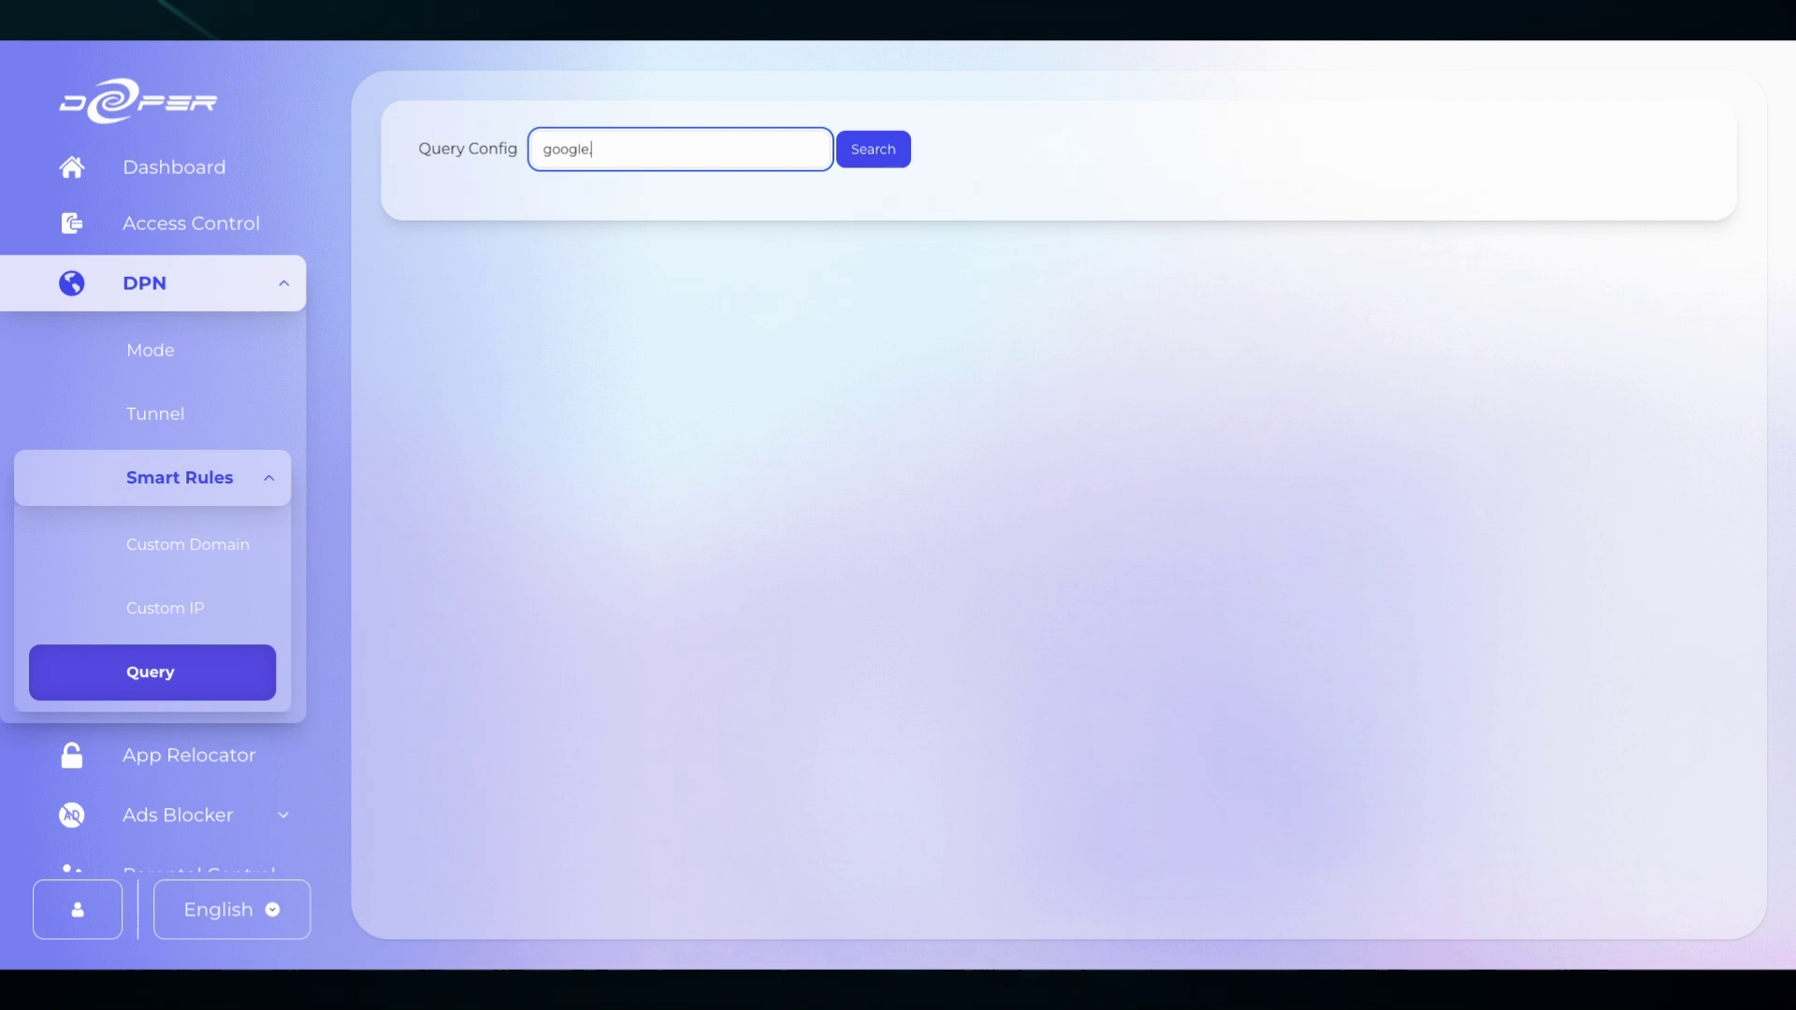
{"action": "type", "text": ".com"}
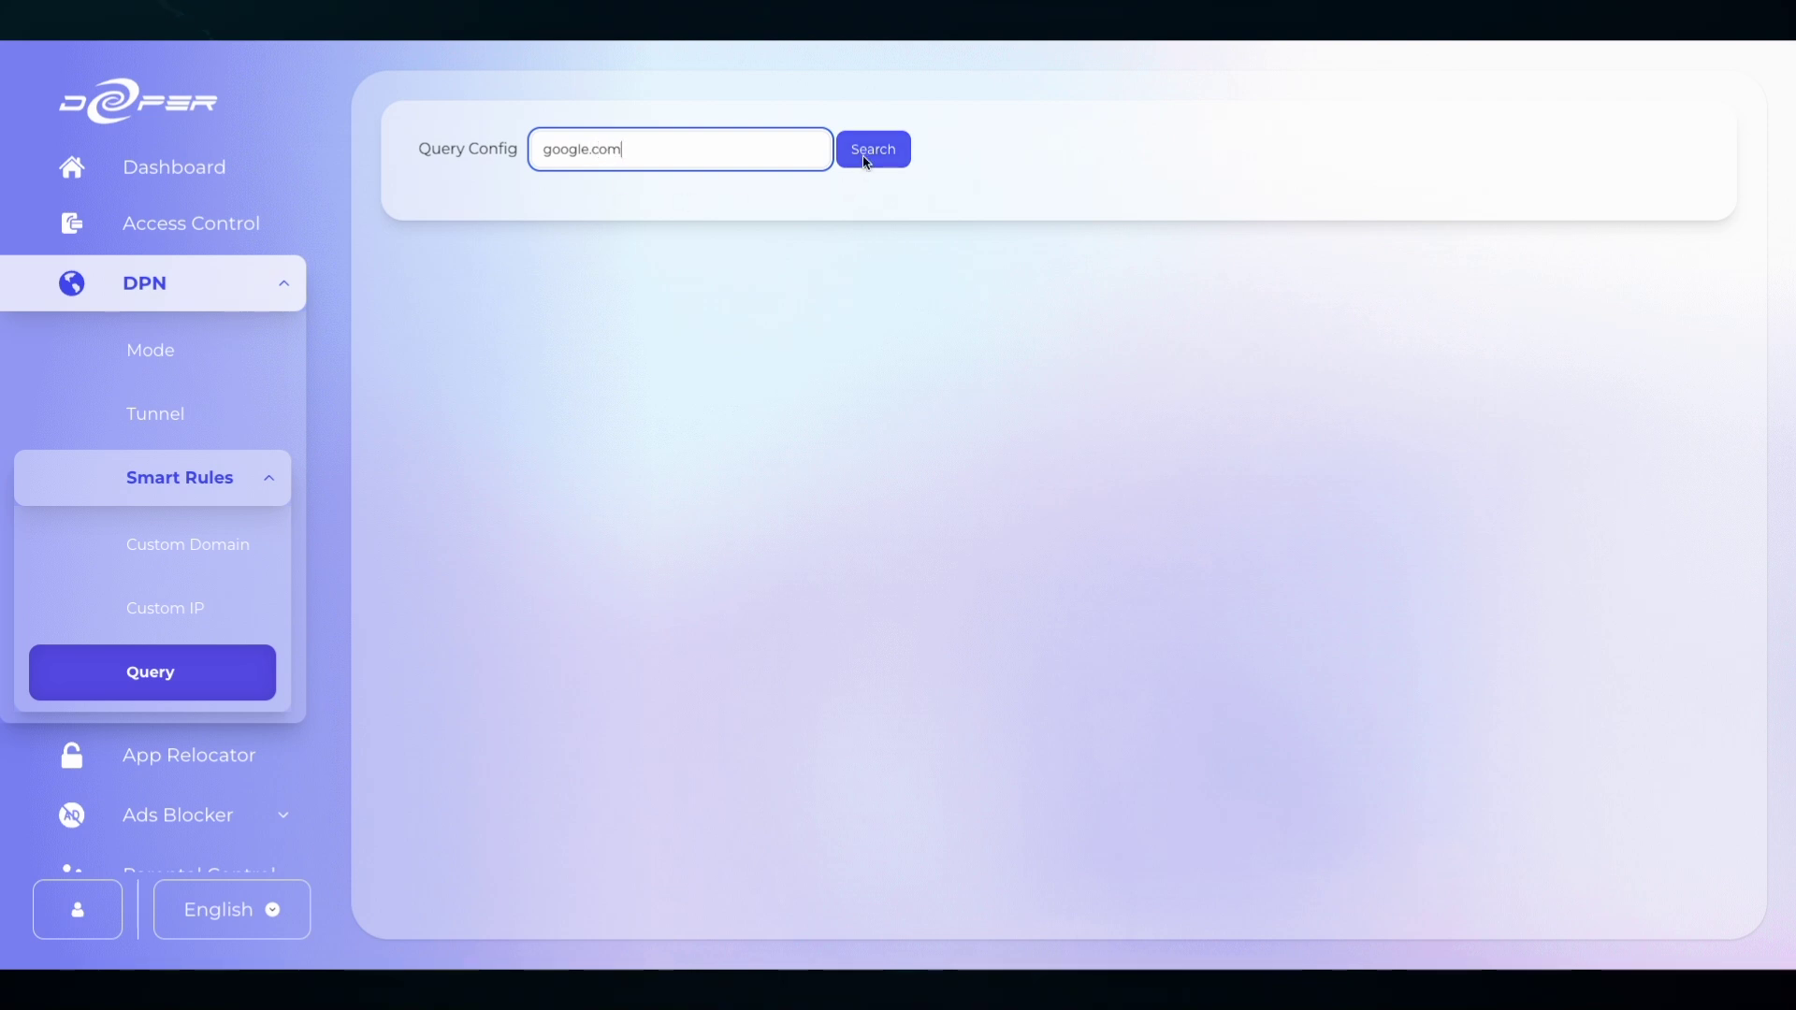
{"action": "left_click", "coordinate": [866, 162]}
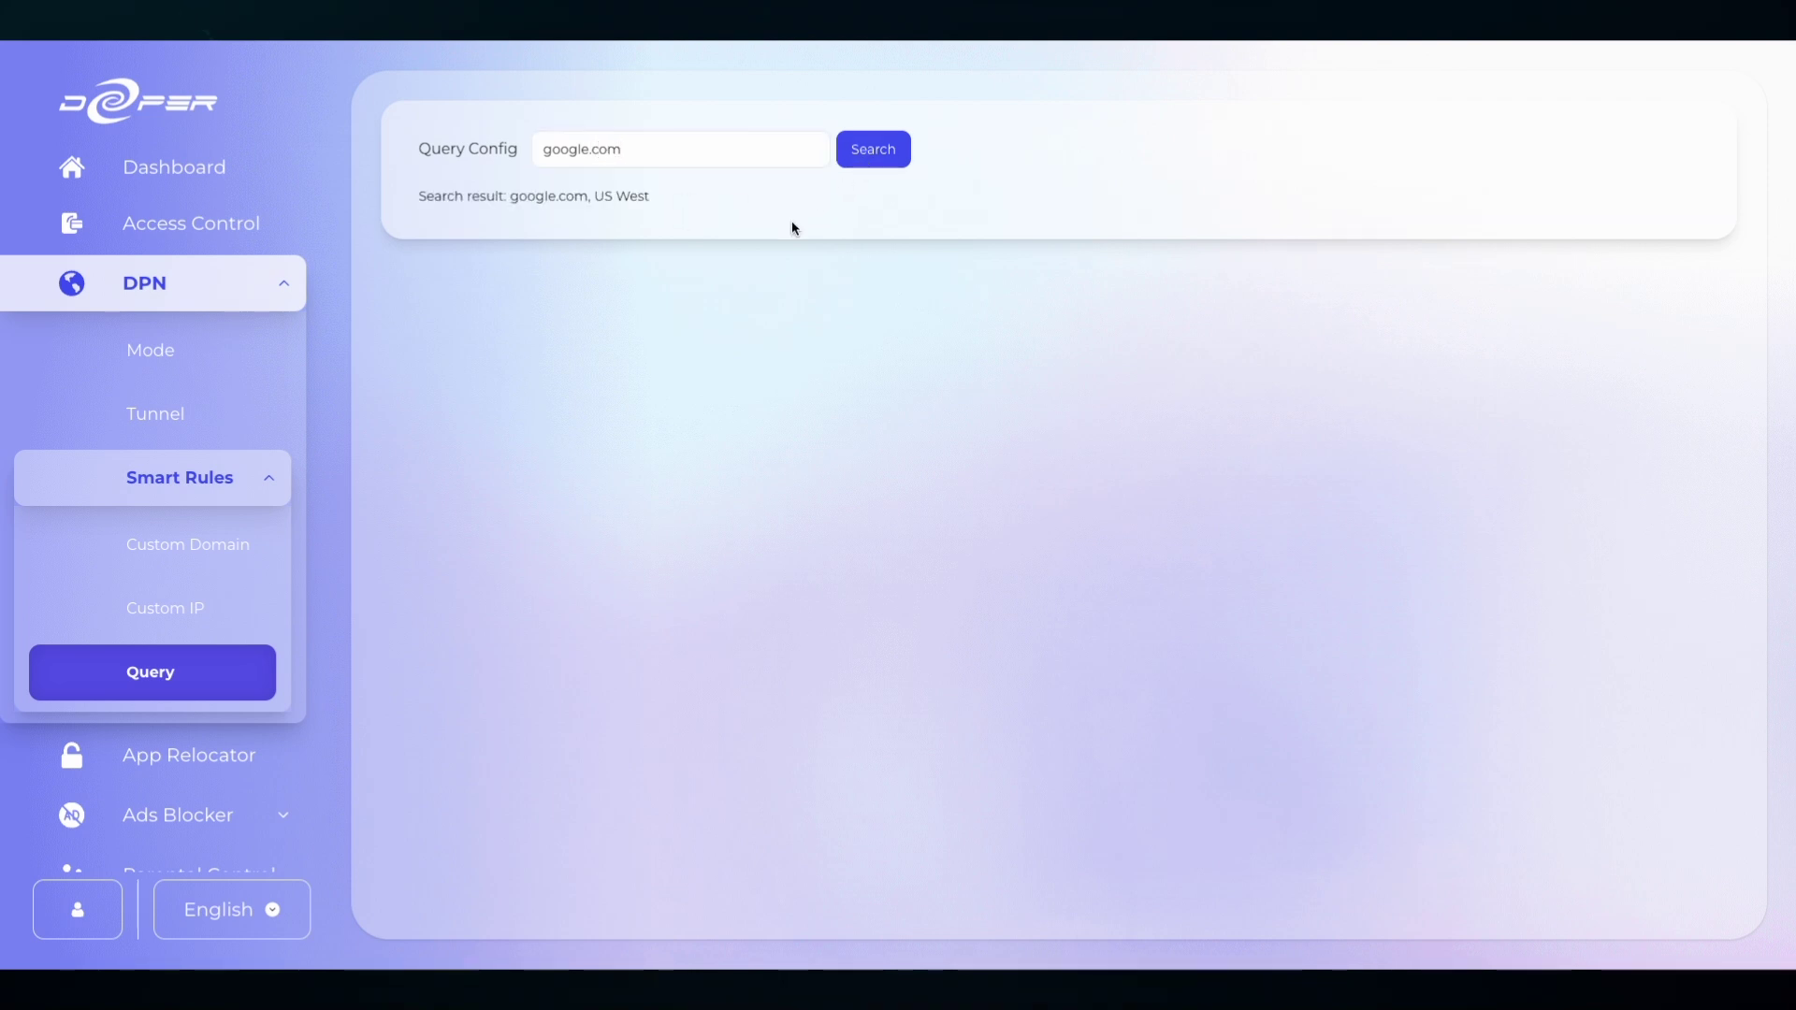
{"action": "left_click", "coordinate": [172, 671]}
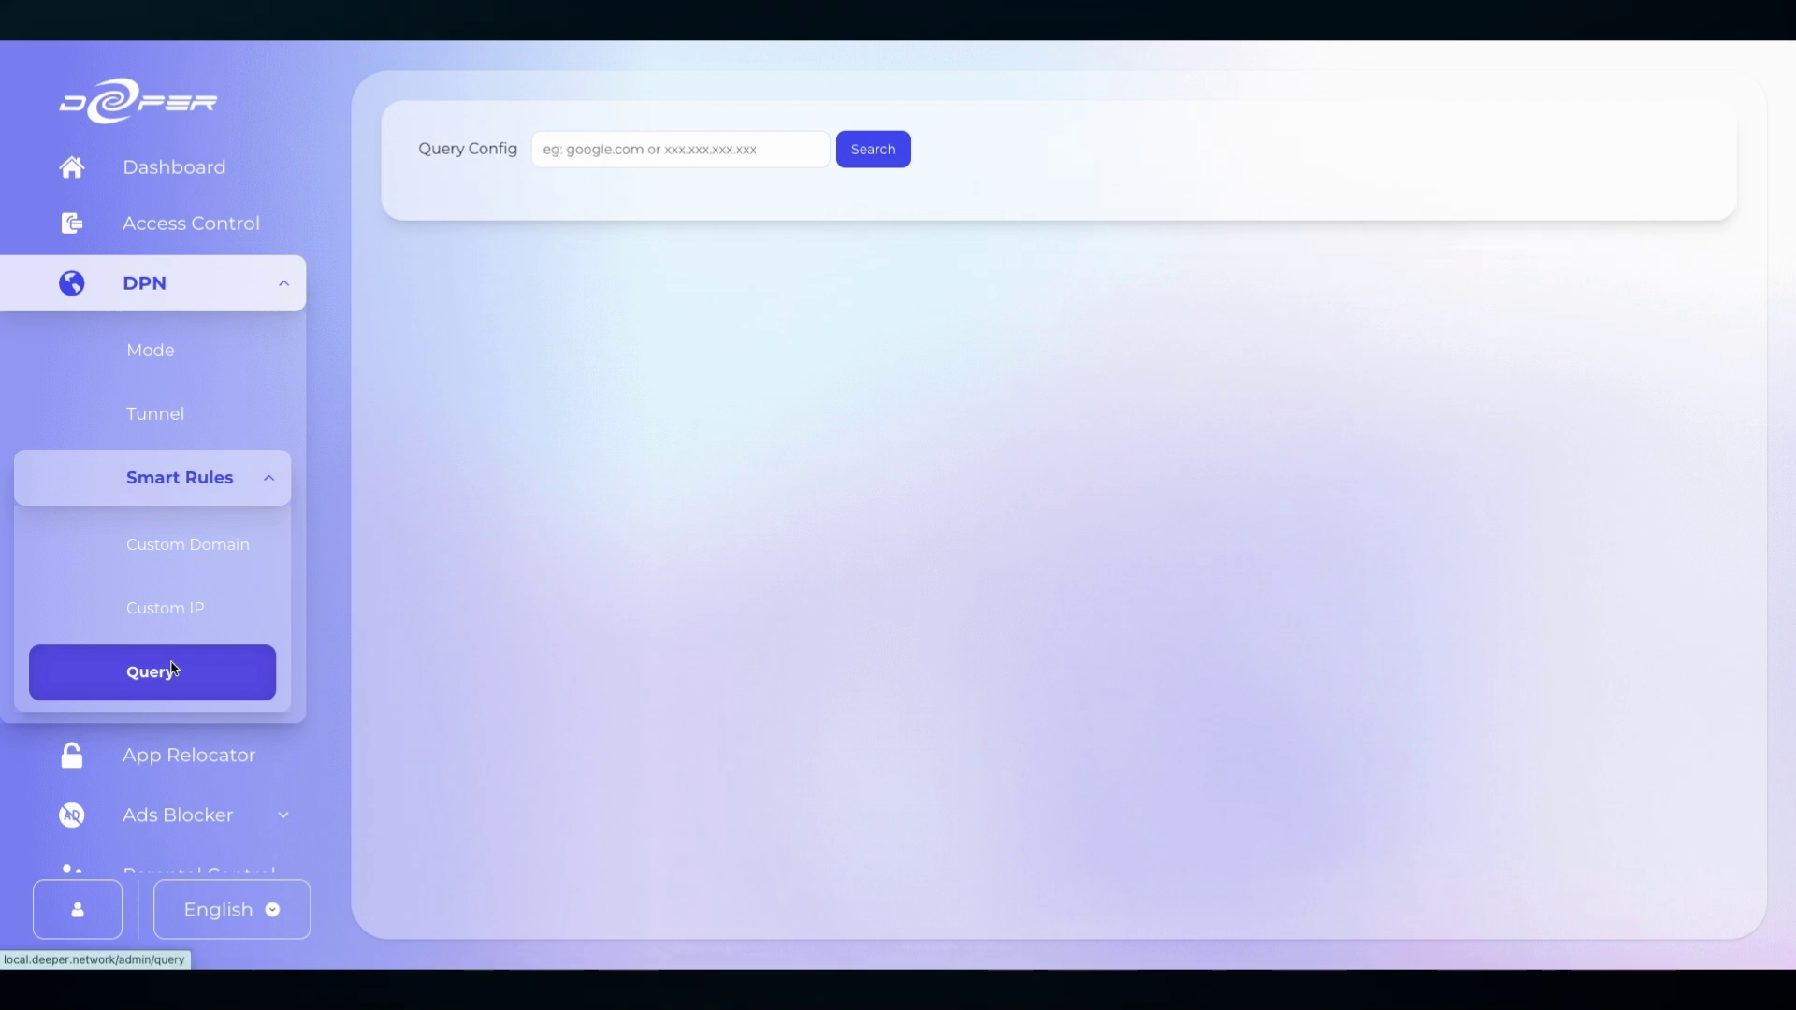
{"action": "left_click", "coordinate": [217, 481]}
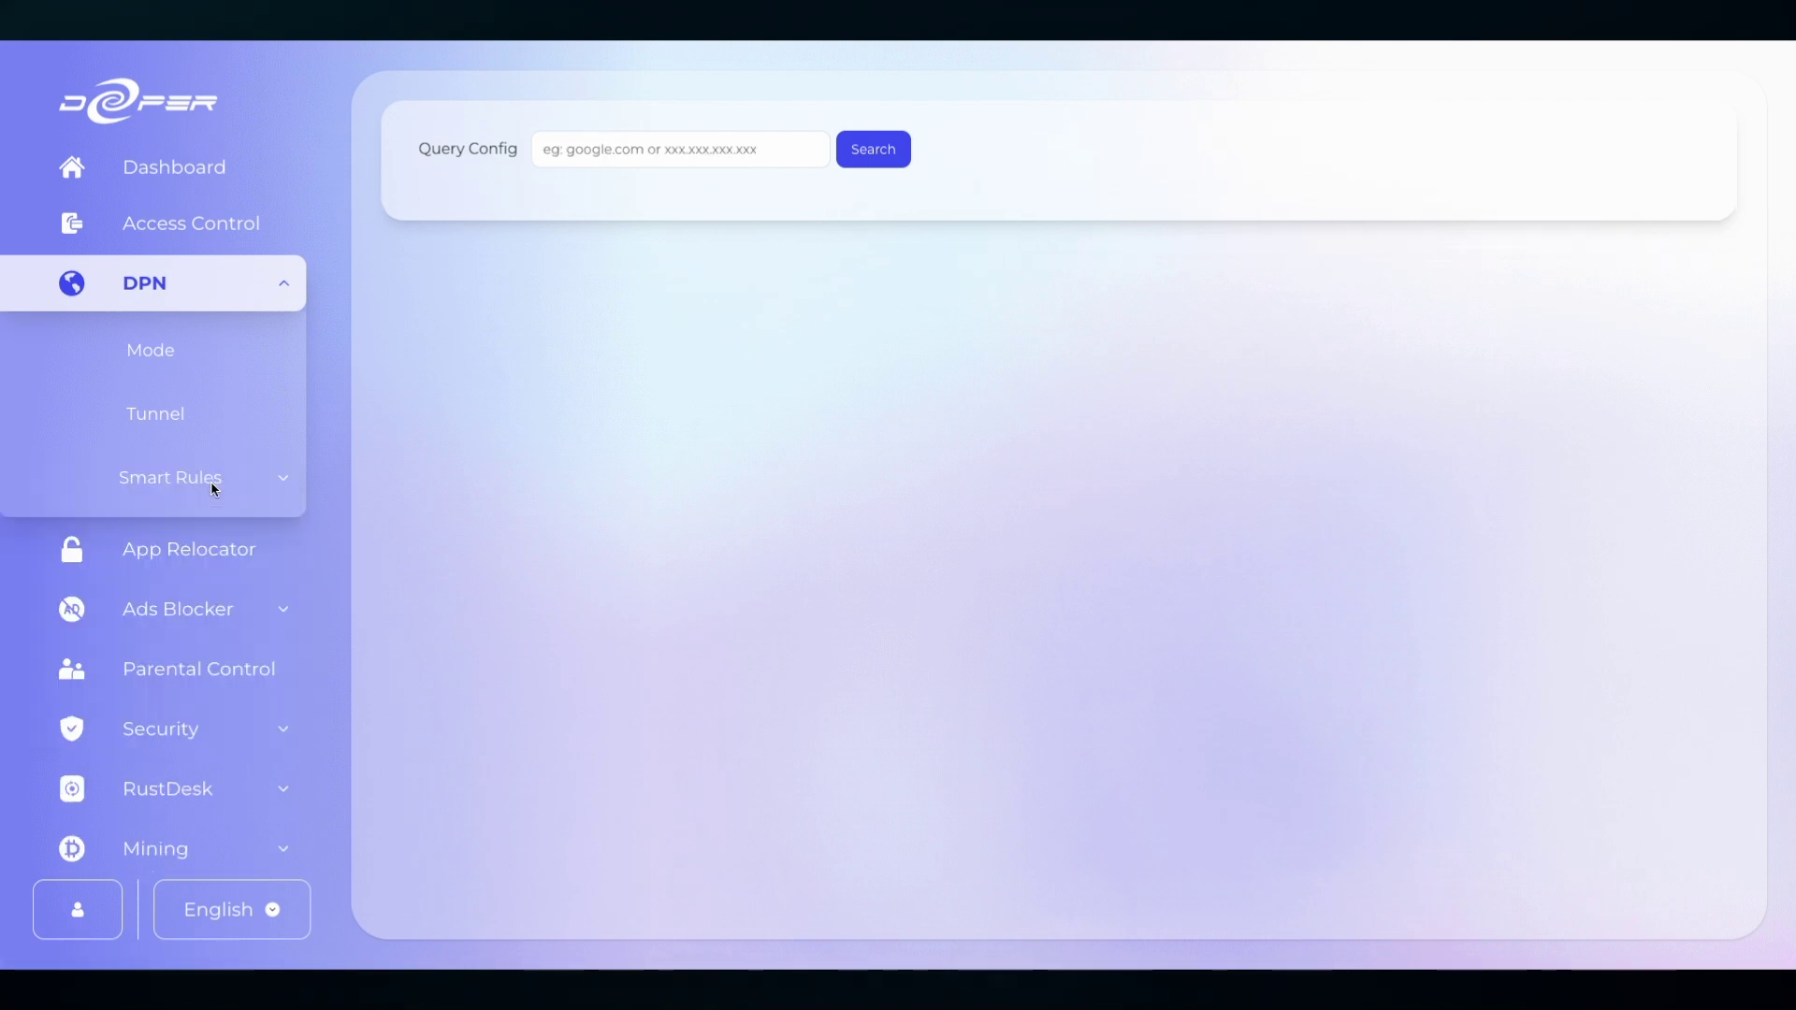
Set the DPN Mode to Full Route, using South Europe - Spain - 3
{"action": "left_click", "coordinate": [196, 356]}
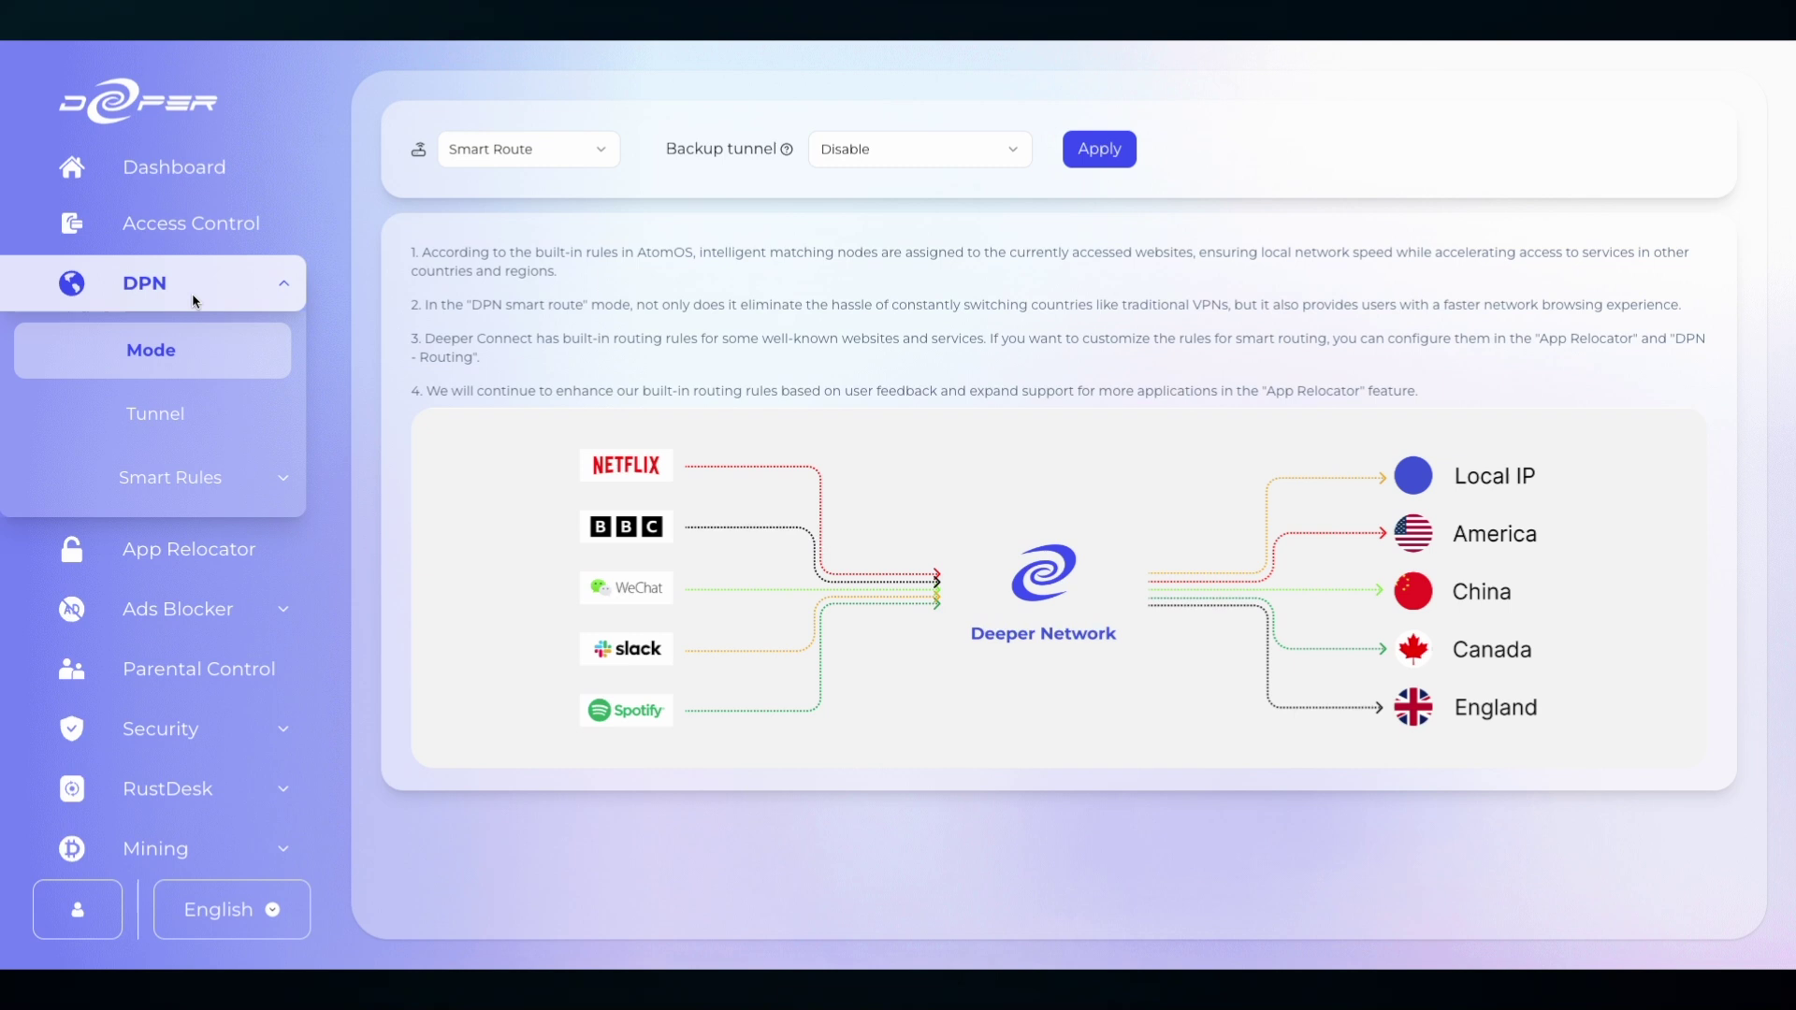
{"action": "left_click", "coordinate": [472, 157]}
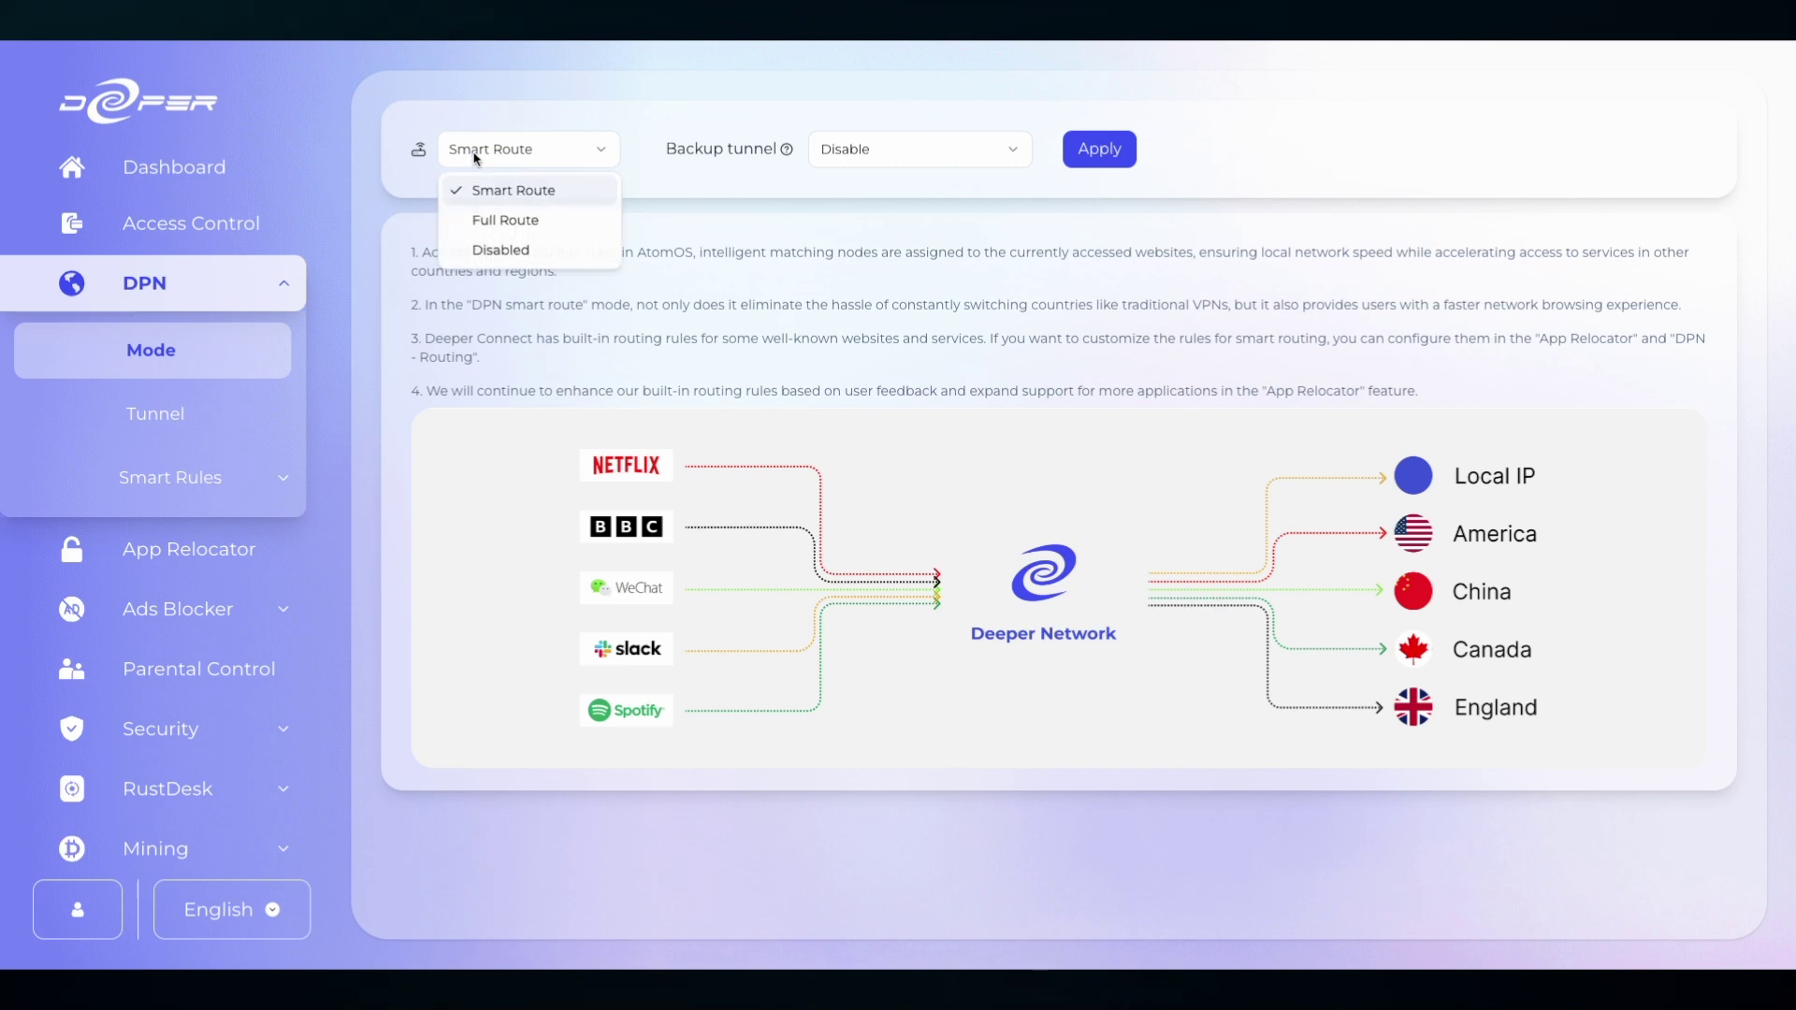
{"action": "left_click", "coordinate": [479, 221]}
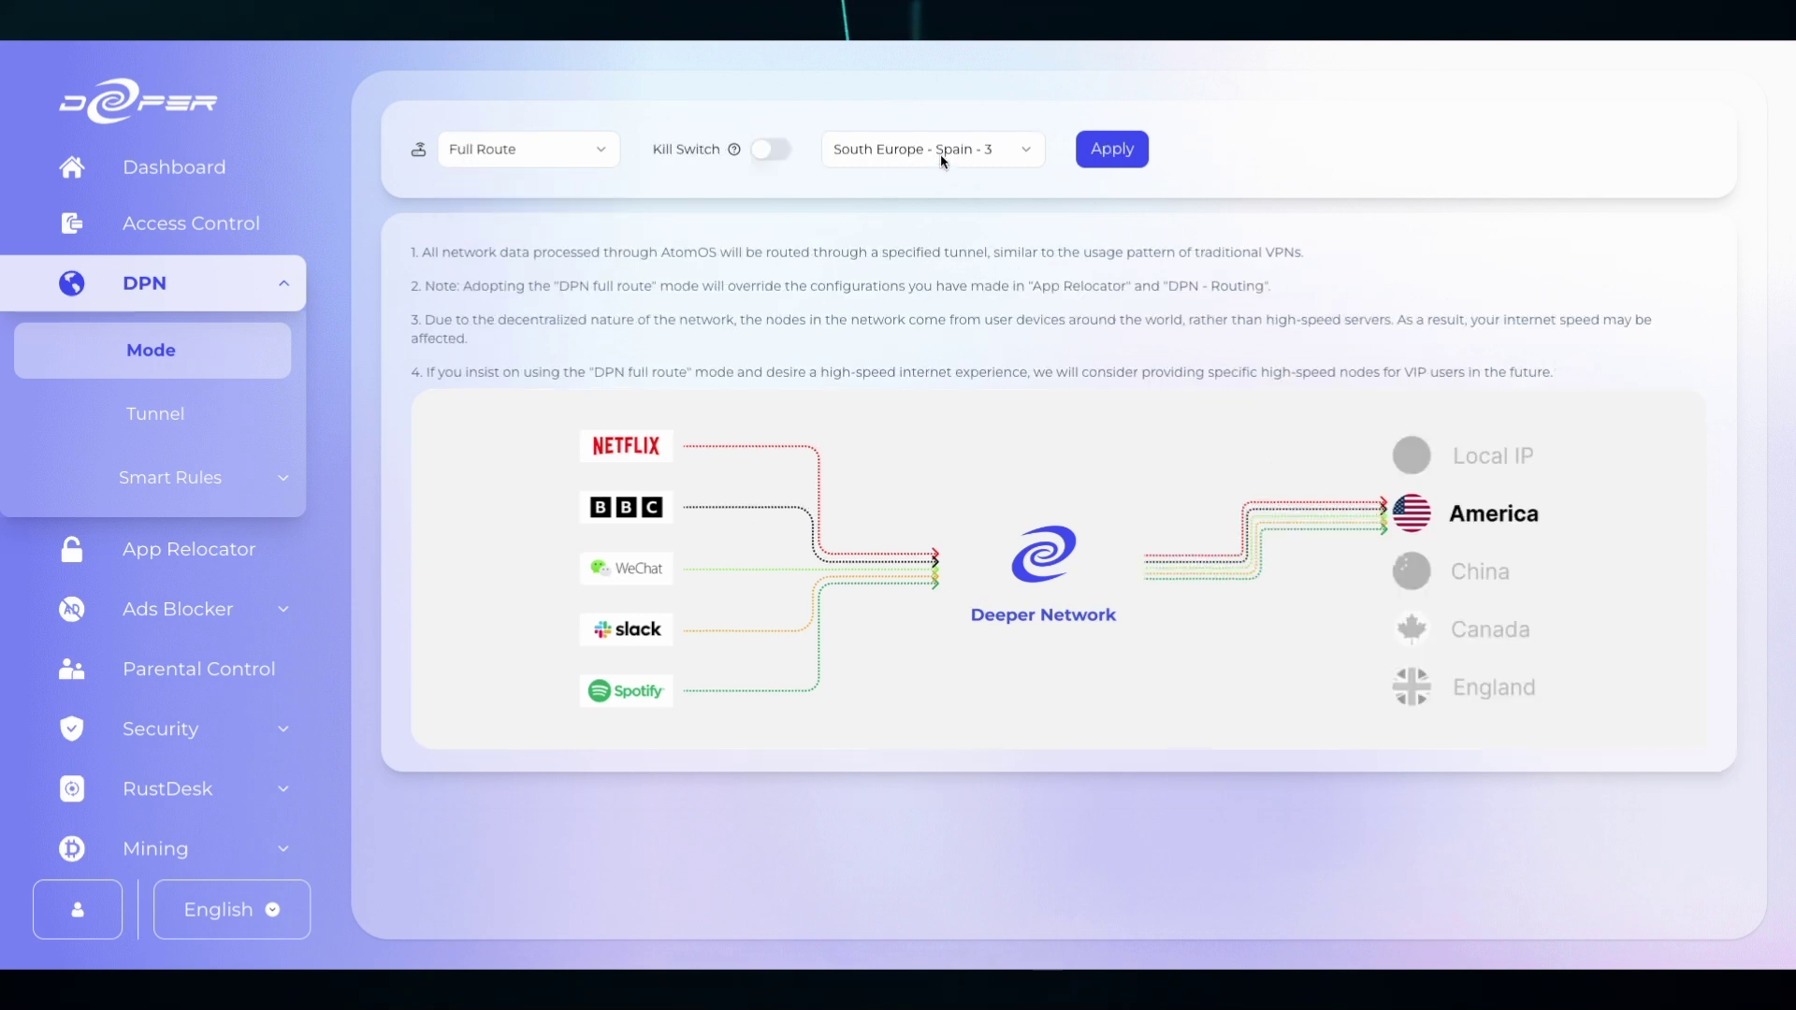